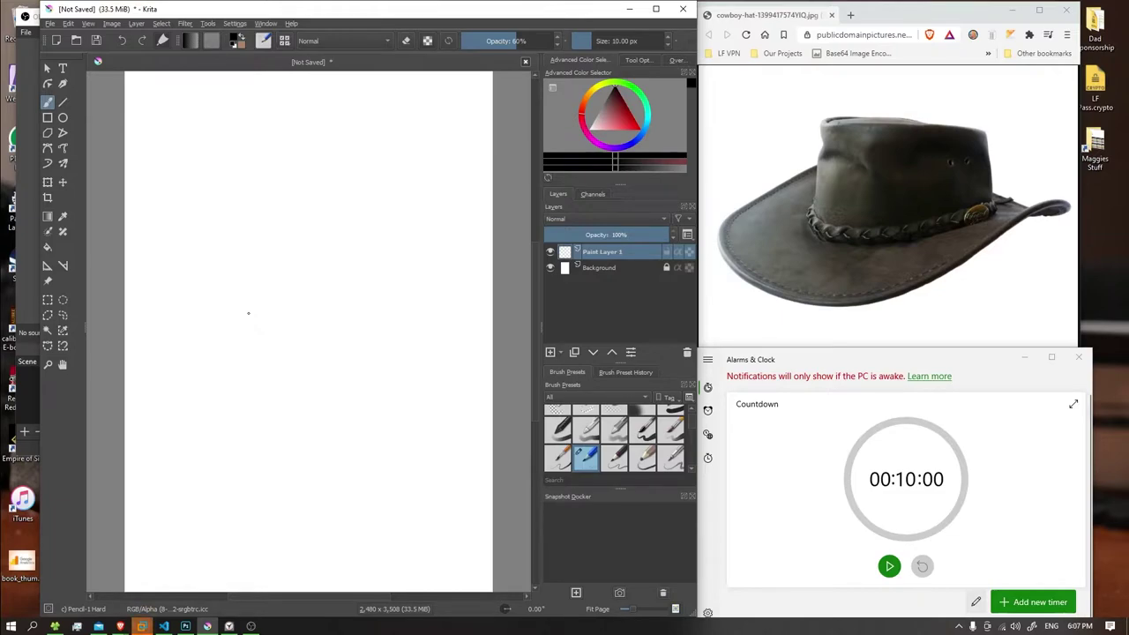
- Start the ten-minute countdown and sketch the outline of the hat's brim with Pencil-1 Hard
{"action": "left_click", "coordinate": [889, 566]}
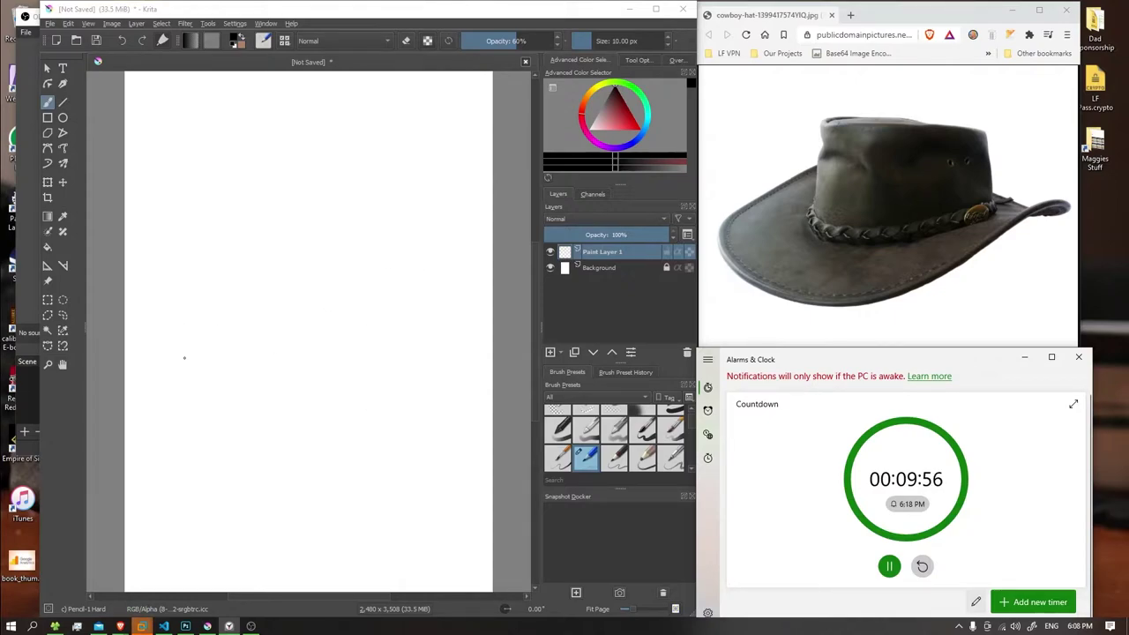
{"action": "left_click_drag", "start_coordinate": [166, 338], "coordinate": [220, 303]}
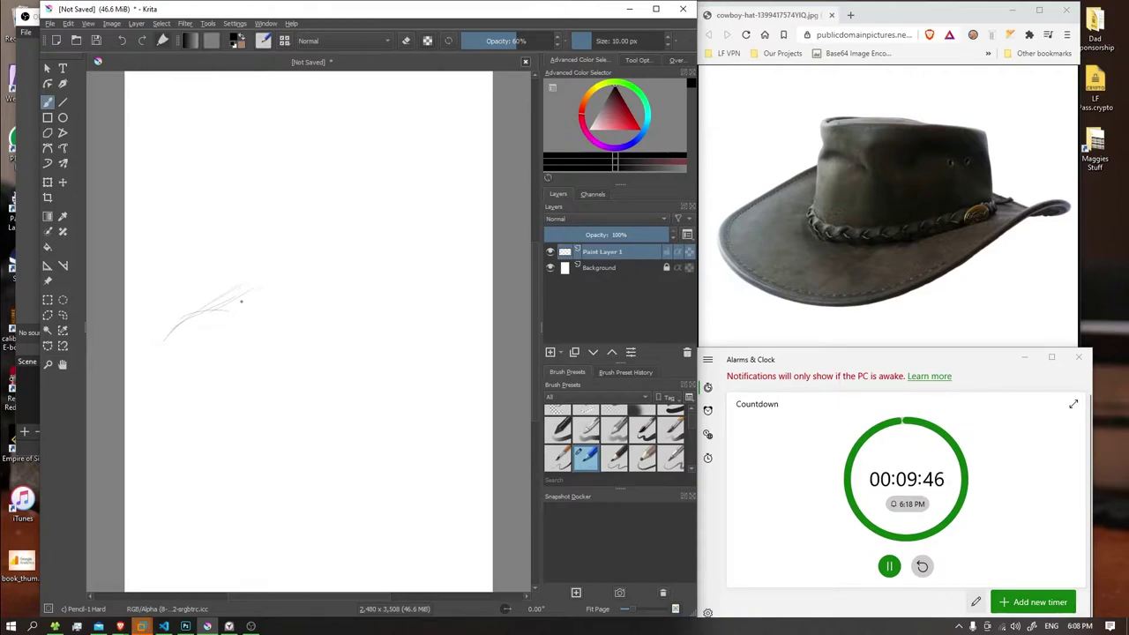
{"action": "left_click_drag", "start_coordinate": [250, 286], "coordinate": [149, 361]}
{"action": "mouse_move", "coordinate": [171, 429]}
{"action": "left_mouse_down"}
{"action": "mouse_move", "coordinate": [260, 482]}
{"action": "mouse_move", "coordinate": [287, 476]}
{"action": "mouse_move", "coordinate": [237, 481]}
{"action": "mouse_move", "coordinate": [362, 465]}
{"action": "mouse_move", "coordinate": [337, 471]}
{"action": "mouse_move", "coordinate": [391, 396]}
{"action": "mouse_move", "coordinate": [359, 431]}
{"action": "mouse_move", "coordinate": [397, 392]}
{"action": "mouse_move", "coordinate": [487, 355]}
{"action": "left_mouse_up"}
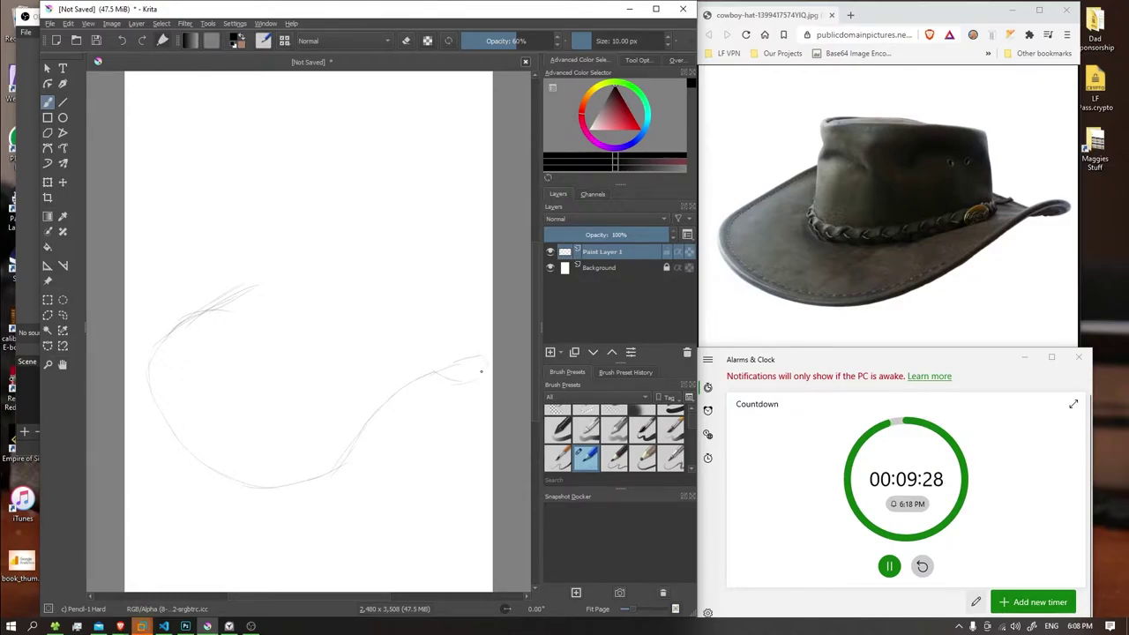
- Undo the last three pencil strokes and sketch the hat's crown with its base line and the rear brim edge
{"action": "key", "text": "ctrl+z"}
{"action": "key", "text": "ctrl+z"}
{"action": "key", "text": "ctrl+z"}
{"action": "left_click_drag", "start_coordinate": [238, 318], "coordinate": [241, 351]}
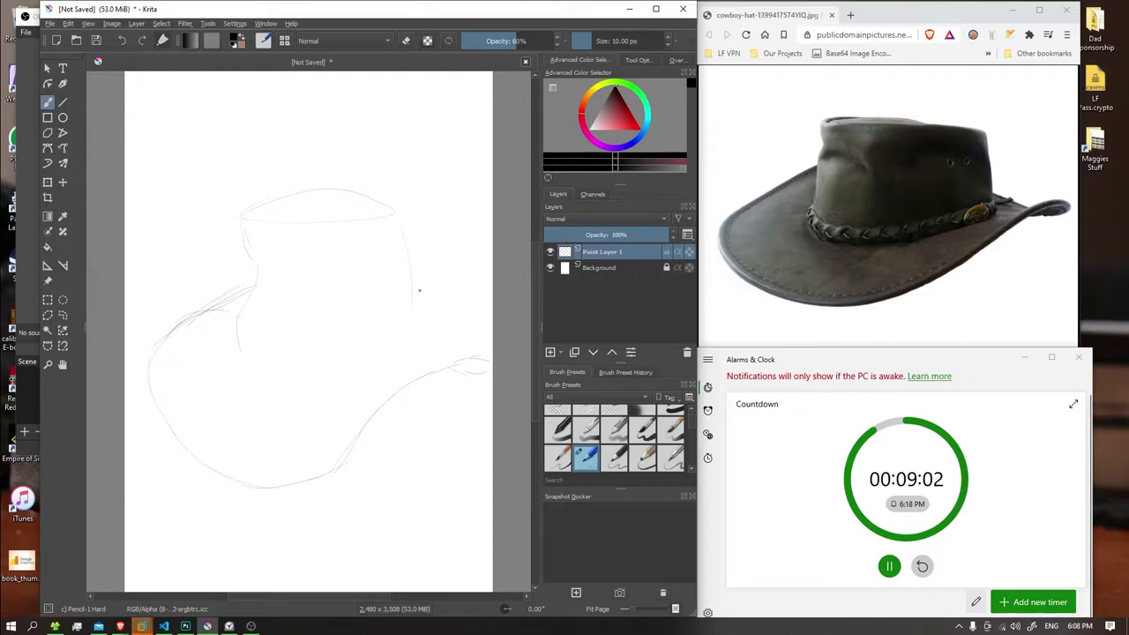
{"action": "mouse_move", "coordinate": [410, 307]}
{"action": "left_mouse_down"}
{"action": "mouse_move", "coordinate": [411, 338]}
{"action": "mouse_move", "coordinate": [436, 307]}
{"action": "mouse_move", "coordinate": [482, 336]}
{"action": "left_mouse_up"}
{"action": "left_click_drag", "start_coordinate": [241, 356], "coordinate": [309, 384]}
{"action": "left_click_drag", "start_coordinate": [245, 360], "coordinate": [355, 351]}
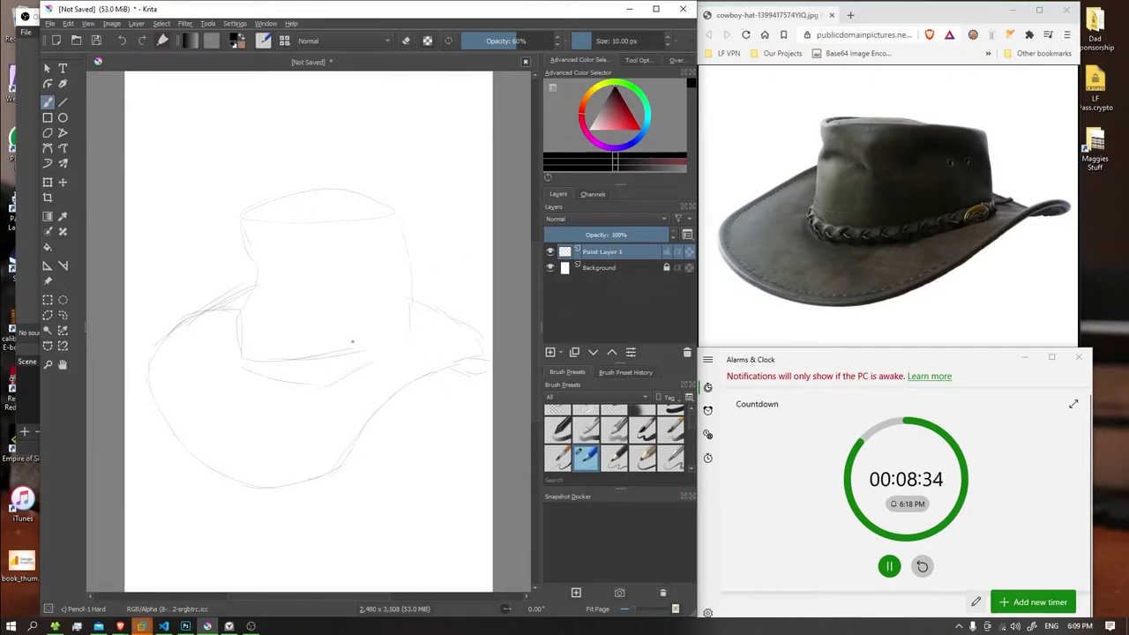
- Erase the crown's base and rear brim lines, and redraw the crown's lower right edge with both brim sides
{"action": "key", "text": "e"}
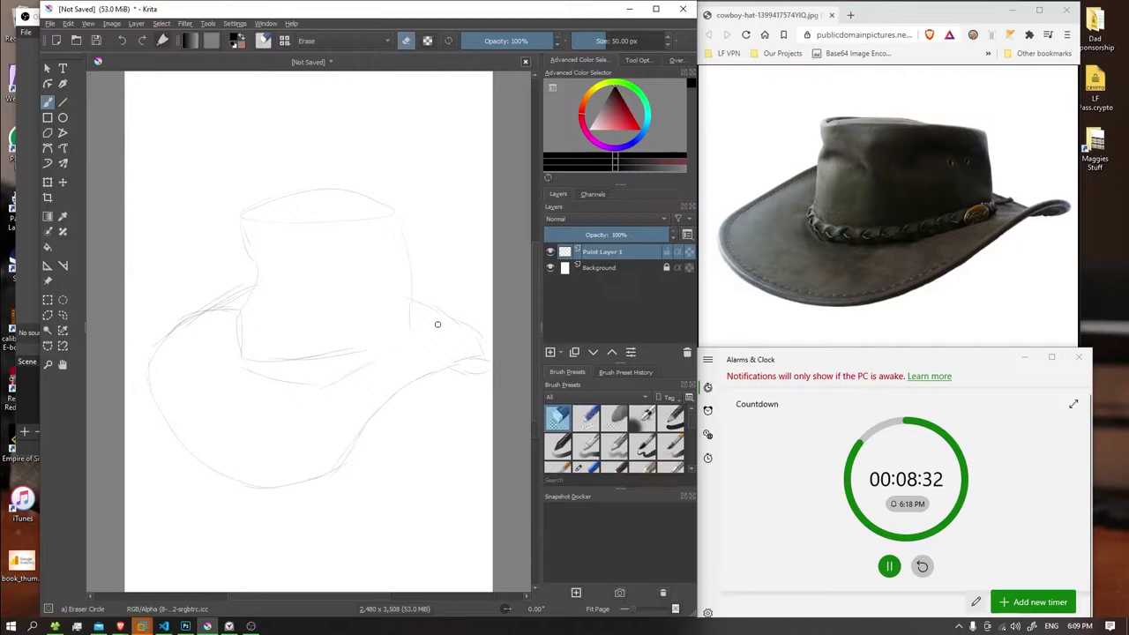
{"action": "mouse_move", "coordinate": [315, 403]}
{"action": "left_mouse_down"}
{"action": "mouse_move", "coordinate": [357, 367]}
{"action": "mouse_move", "coordinate": [272, 405]}
{"action": "mouse_move", "coordinate": [384, 329]}
{"action": "mouse_move", "coordinate": [292, 403]}
{"action": "mouse_move", "coordinate": [355, 339]}
{"action": "mouse_move", "coordinate": [254, 399]}
{"action": "mouse_move", "coordinate": [351, 308]}
{"action": "mouse_move", "coordinate": [289, 371]}
{"action": "mouse_move", "coordinate": [301, 376]}
{"action": "mouse_move", "coordinate": [343, 337]}
{"action": "mouse_move", "coordinate": [268, 393]}
{"action": "mouse_move", "coordinate": [289, 346]}
{"action": "mouse_move", "coordinate": [231, 381]}
{"action": "mouse_move", "coordinate": [272, 328]}
{"action": "mouse_move", "coordinate": [228, 346]}
{"action": "mouse_move", "coordinate": [295, 297]}
{"action": "mouse_move", "coordinate": [215, 336]}
{"action": "mouse_move", "coordinate": [259, 288]}
{"action": "mouse_move", "coordinate": [176, 326]}
{"action": "mouse_move", "coordinate": [237, 289]}
{"action": "mouse_move", "coordinate": [453, 339]}
{"action": "mouse_move", "coordinate": [399, 324]}
{"action": "mouse_move", "coordinate": [432, 295]}
{"action": "mouse_move", "coordinate": [420, 291]}
{"action": "mouse_move", "coordinate": [469, 342]}
{"action": "mouse_move", "coordinate": [492, 341]}
{"action": "mouse_move", "coordinate": [470, 351]}
{"action": "mouse_move", "coordinate": [491, 332]}
{"action": "mouse_move", "coordinate": [407, 334]}
{"action": "mouse_move", "coordinate": [449, 299]}
{"action": "left_mouse_up"}
{"action": "left_click", "coordinate": [595, 467]}
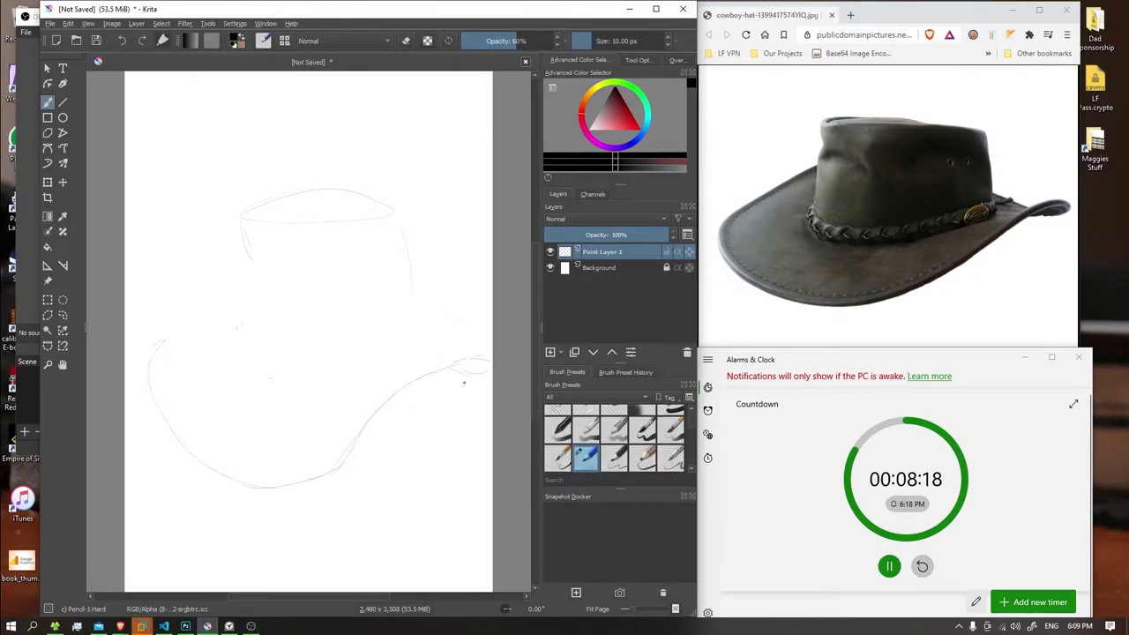
{"action": "left_click_drag", "start_coordinate": [406, 304], "coordinate": [406, 332]}
{"action": "left_click_drag", "start_coordinate": [161, 348], "coordinate": [205, 303]}
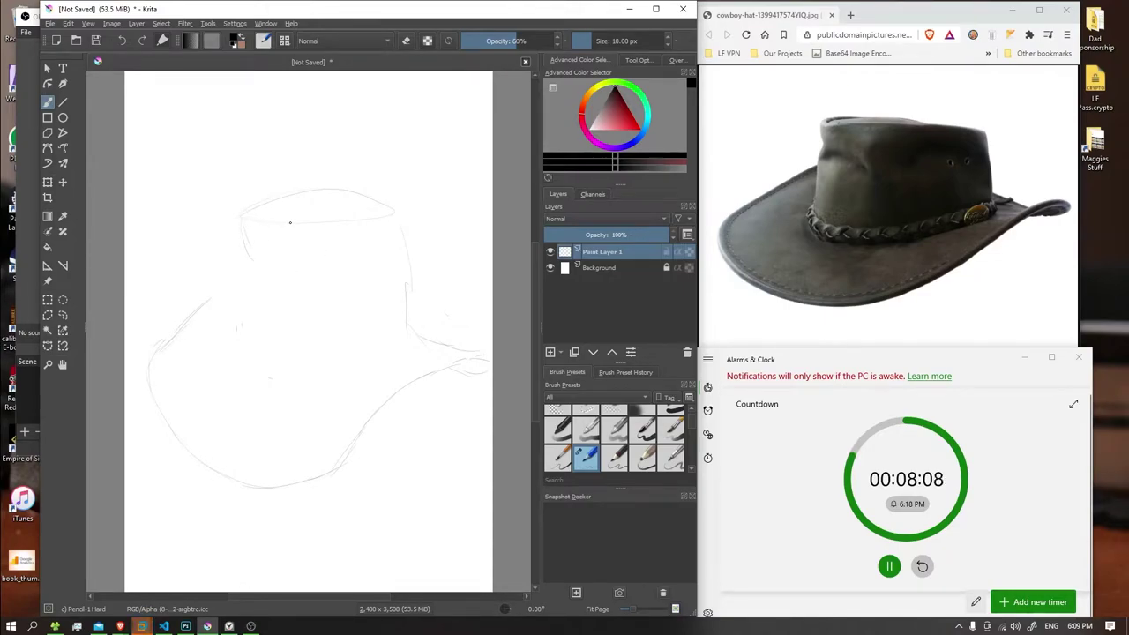
- Erase the crown's top ellipse and both of its side lines with the Eraser Circle brush
{"action": "left_click", "coordinate": [558, 412]}
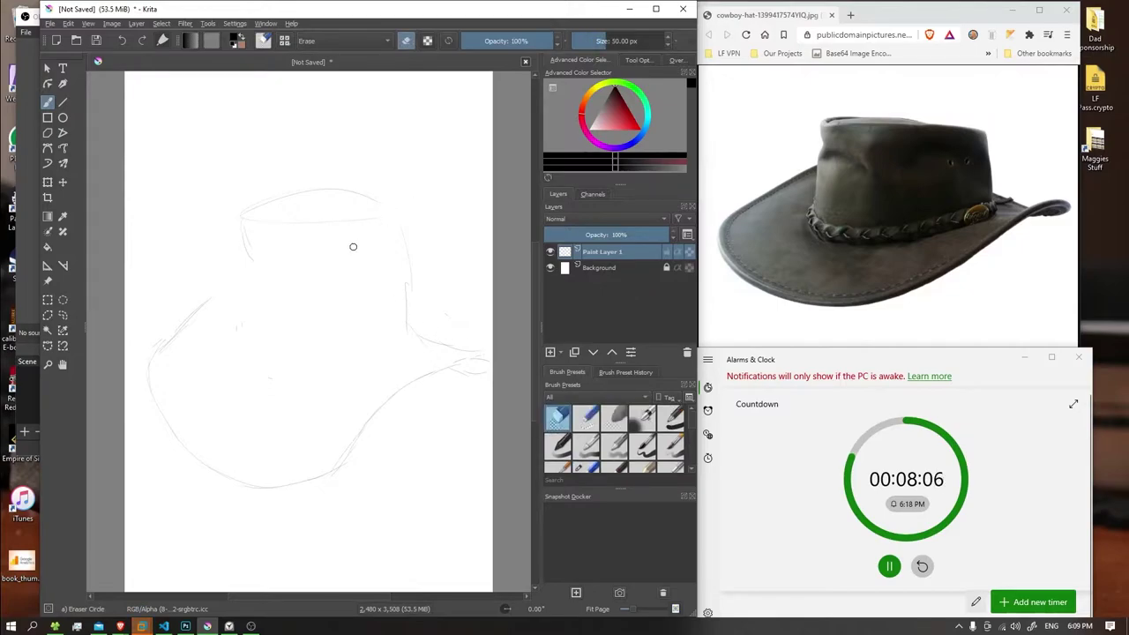
{"action": "left_click_drag", "start_coordinate": [299, 182], "coordinate": [214, 245]}
{"action": "mouse_move", "coordinate": [376, 180]}
{"action": "left_mouse_down"}
{"action": "mouse_move", "coordinate": [282, 222]}
{"action": "mouse_move", "coordinate": [390, 193]}
{"action": "mouse_move", "coordinate": [349, 205]}
{"action": "mouse_move", "coordinate": [382, 200]}
{"action": "left_mouse_up"}
{"action": "mouse_move", "coordinate": [405, 260]}
{"action": "left_mouse_down"}
{"action": "mouse_move", "coordinate": [409, 317]}
{"action": "mouse_move", "coordinate": [419, 318]}
{"action": "mouse_move", "coordinate": [393, 330]}
{"action": "left_mouse_up"}
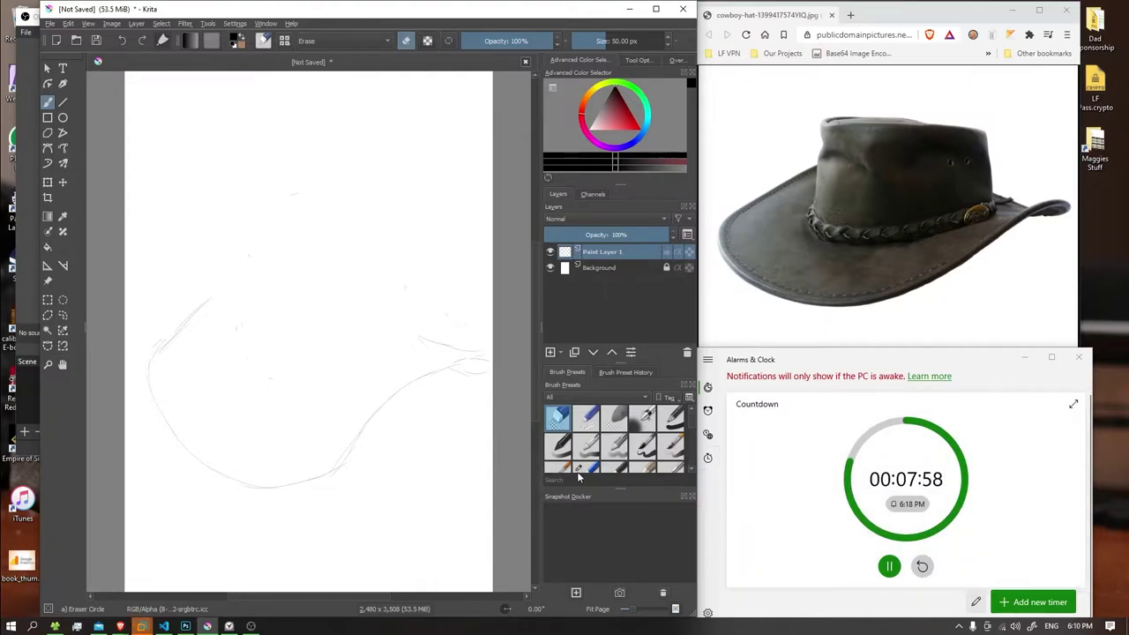
- Redraw the brim's left and front curve wider, with a matching inner curve, using Pencil-1 Hard
{"action": "left_click", "coordinate": [586, 467]}
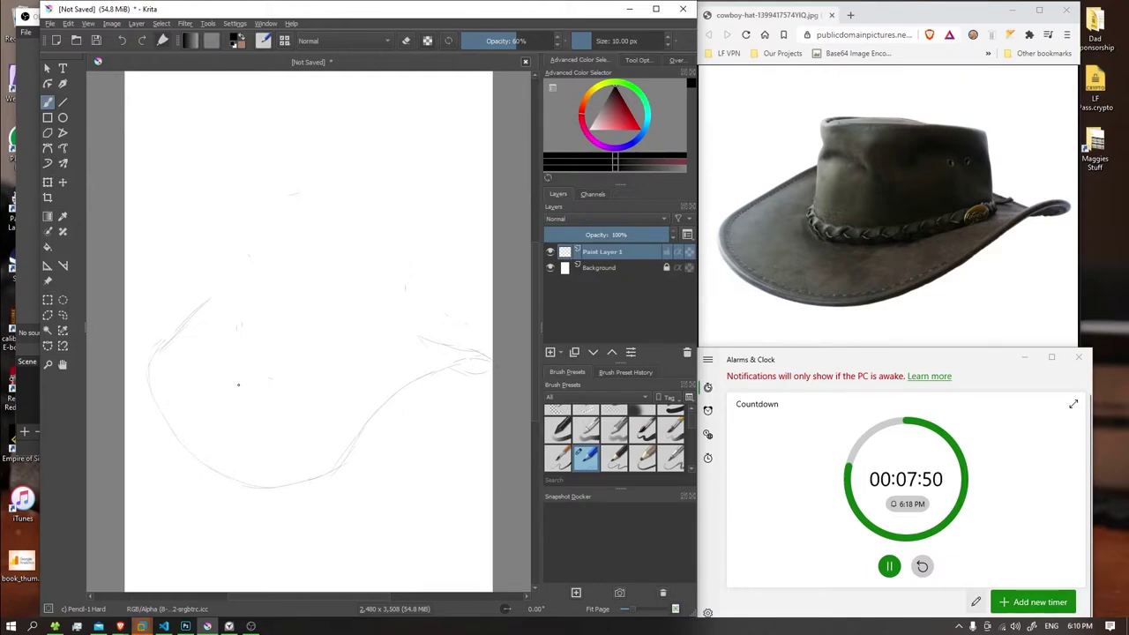
{"action": "mouse_move", "coordinate": [154, 365]}
{"action": "left_mouse_down"}
{"action": "mouse_move", "coordinate": [157, 453]}
{"action": "mouse_move", "coordinate": [275, 487]}
{"action": "left_mouse_up"}
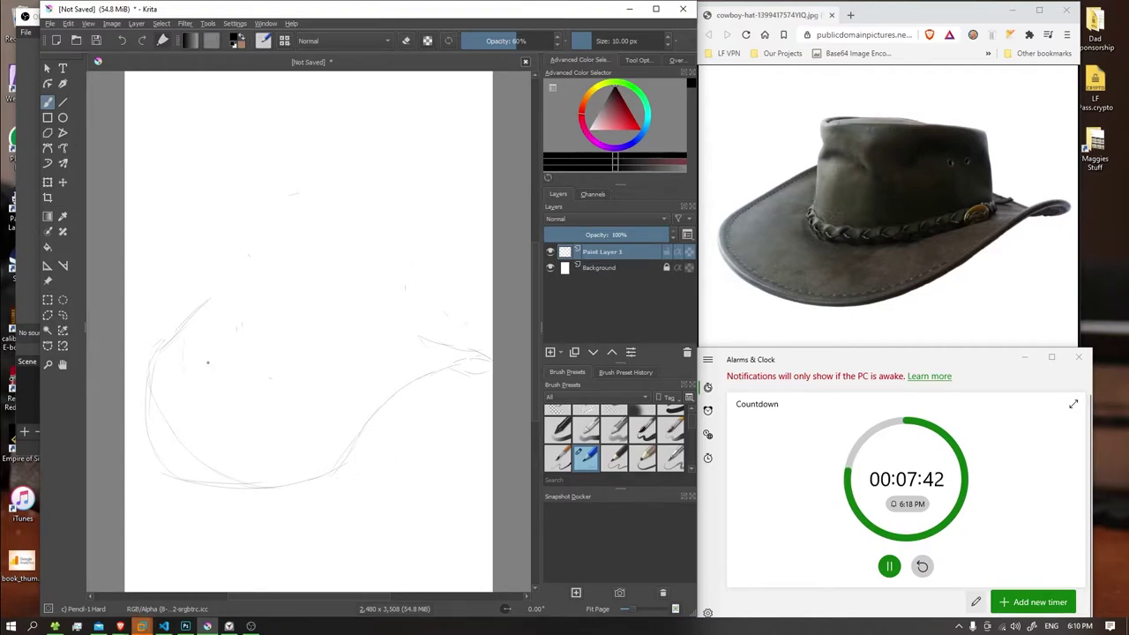
{"action": "left_click_drag", "start_coordinate": [185, 365], "coordinate": [244, 418]}
{"action": "mouse_move", "coordinate": [163, 344]}
{"action": "left_mouse_down"}
{"action": "mouse_move", "coordinate": [210, 440]}
{"action": "mouse_move", "coordinate": [173, 405]}
{"action": "mouse_move", "coordinate": [268, 468]}
{"action": "mouse_move", "coordinate": [197, 452]}
{"action": "mouse_move", "coordinate": [334, 472]}
{"action": "left_mouse_up"}
- Erase the brim's left and front curves and redraw a shallower front edge that rises toward the right side
{"action": "left_click", "coordinate": [560, 411]}
{"action": "mouse_move", "coordinate": [332, 427]}
{"action": "left_mouse_down"}
{"action": "mouse_move", "coordinate": [280, 473]}
{"action": "mouse_move", "coordinate": [290, 434]}
{"action": "mouse_move", "coordinate": [267, 400]}
{"action": "mouse_move", "coordinate": [205, 477]}
{"action": "mouse_move", "coordinate": [325, 403]}
{"action": "mouse_move", "coordinate": [324, 450]}
{"action": "mouse_move", "coordinate": [296, 505]}
{"action": "mouse_move", "coordinate": [320, 451]}
{"action": "mouse_move", "coordinate": [246, 495]}
{"action": "mouse_move", "coordinate": [276, 398]}
{"action": "mouse_move", "coordinate": [190, 442]}
{"action": "mouse_move", "coordinate": [273, 351]}
{"action": "mouse_move", "coordinate": [166, 436]}
{"action": "mouse_move", "coordinate": [233, 336]}
{"action": "mouse_move", "coordinate": [138, 417]}
{"action": "mouse_move", "coordinate": [174, 342]}
{"action": "mouse_move", "coordinate": [211, 310]}
{"action": "mouse_move", "coordinate": [158, 360]}
{"action": "mouse_move", "coordinate": [206, 286]}
{"action": "mouse_move", "coordinate": [148, 454]}
{"action": "mouse_move", "coordinate": [194, 386]}
{"action": "mouse_move", "coordinate": [192, 446]}
{"action": "mouse_move", "coordinate": [160, 470]}
{"action": "mouse_move", "coordinate": [229, 385]}
{"action": "mouse_move", "coordinate": [186, 464]}
{"action": "mouse_move", "coordinate": [286, 468]}
{"action": "mouse_move", "coordinate": [234, 501]}
{"action": "mouse_move", "coordinate": [221, 487]}
{"action": "mouse_move", "coordinate": [249, 479]}
{"action": "mouse_move", "coordinate": [215, 481]}
{"action": "left_mouse_up"}
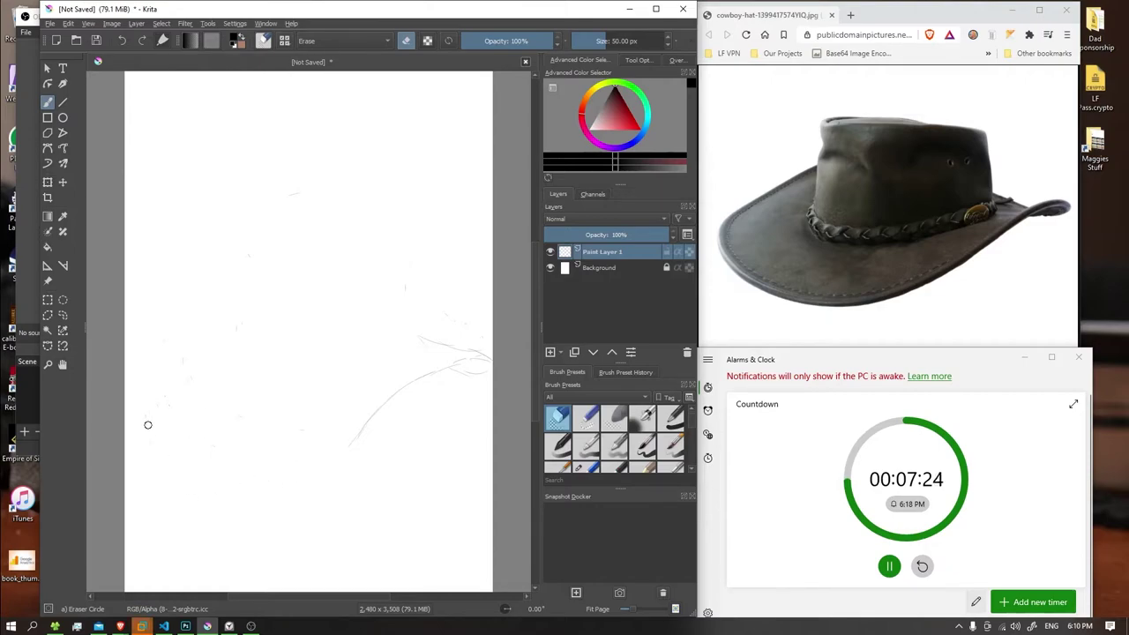
{"action": "left_click", "coordinate": [586, 465]}
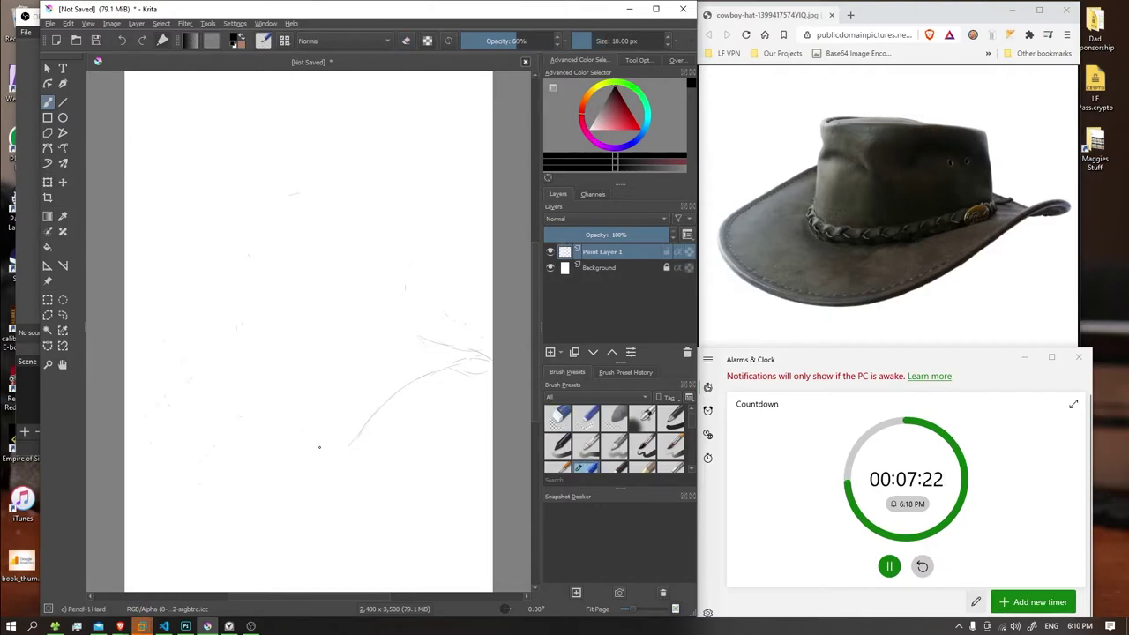
{"action": "mouse_move", "coordinate": [357, 432]}
{"action": "left_mouse_down"}
{"action": "mouse_move", "coordinate": [328, 454]}
{"action": "mouse_move", "coordinate": [341, 449]}
{"action": "mouse_move", "coordinate": [282, 460]}
{"action": "left_mouse_up"}
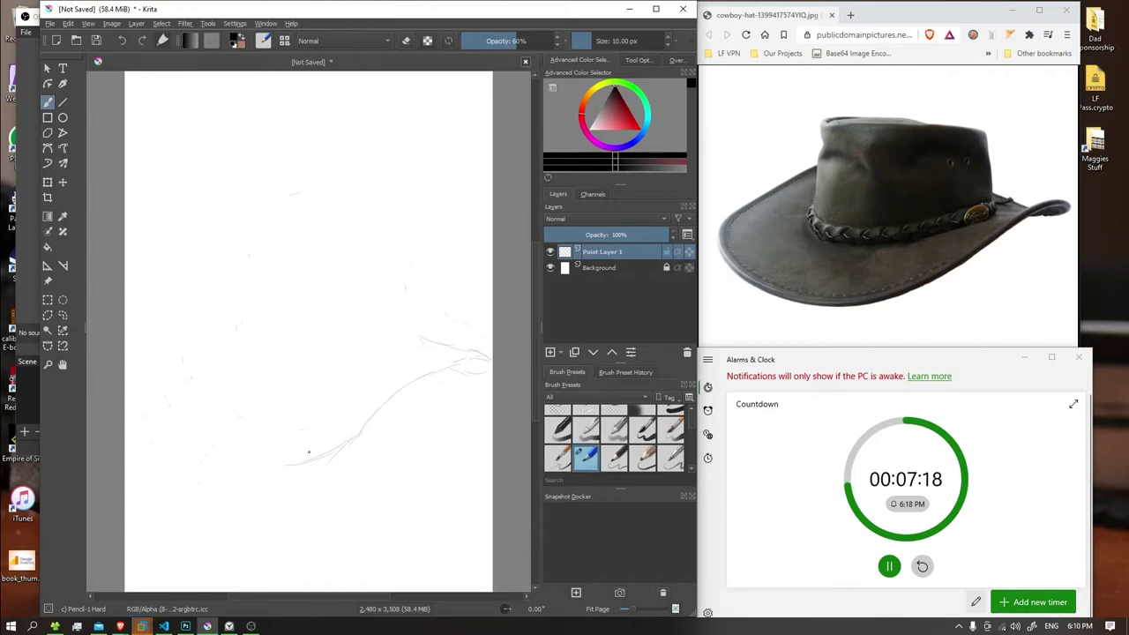
{"action": "left_click_drag", "start_coordinate": [172, 399], "coordinate": [291, 460]}
{"action": "left_click_drag", "start_coordinate": [351, 443], "coordinate": [401, 422]}
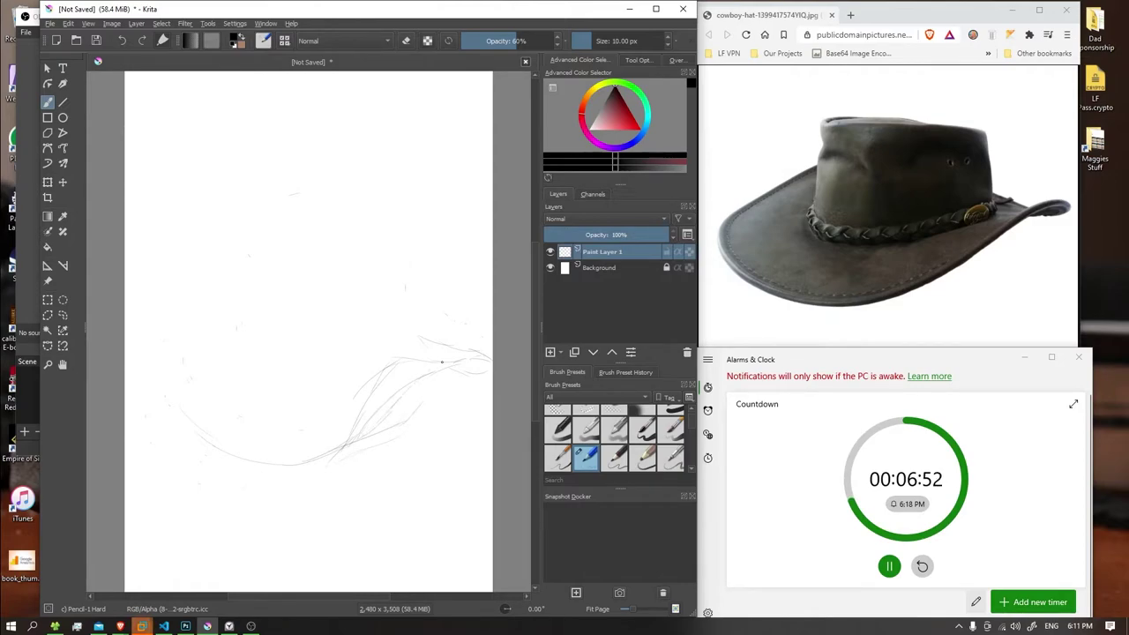
- Erase the surplus lines around the brim's right side and reinforce the remaining edge with the pencil
{"action": "left_click", "coordinate": [564, 410]}
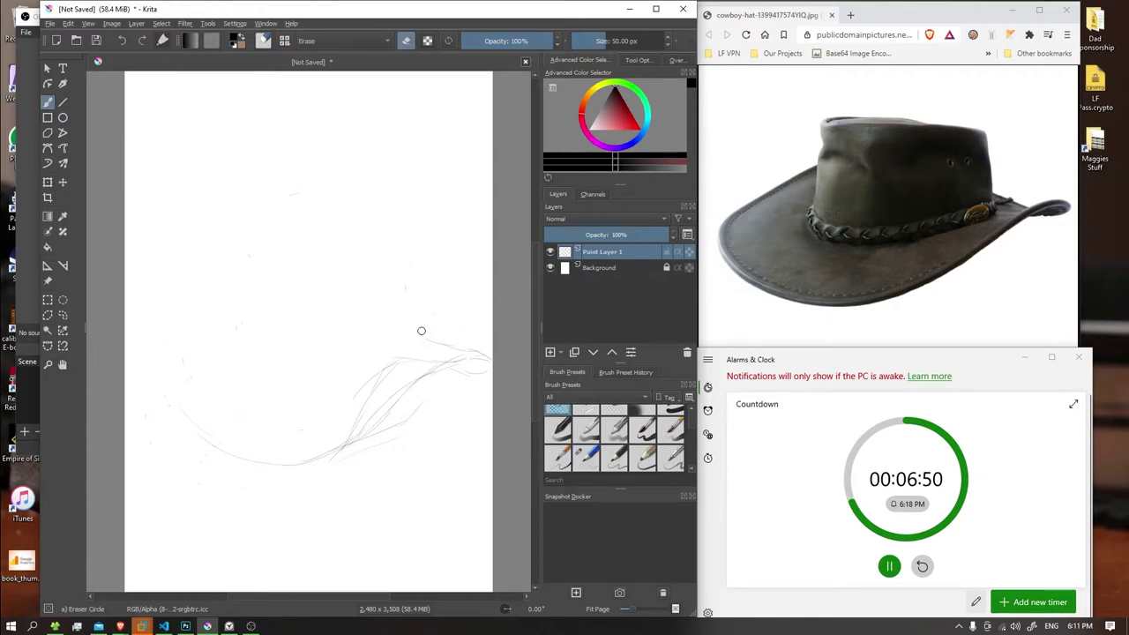
{"action": "left_click_drag", "start_coordinate": [414, 338], "coordinate": [433, 363]}
{"action": "mouse_move", "coordinate": [363, 377]}
{"action": "left_mouse_down"}
{"action": "mouse_move", "coordinate": [436, 336]}
{"action": "mouse_move", "coordinate": [385, 361]}
{"action": "mouse_move", "coordinate": [335, 438]}
{"action": "mouse_move", "coordinate": [377, 403]}
{"action": "mouse_move", "coordinate": [340, 440]}
{"action": "mouse_move", "coordinate": [371, 404]}
{"action": "mouse_move", "coordinate": [356, 426]}
{"action": "mouse_move", "coordinate": [446, 439]}
{"action": "mouse_move", "coordinate": [428, 410]}
{"action": "mouse_move", "coordinate": [391, 438]}
{"action": "mouse_move", "coordinate": [425, 403]}
{"action": "mouse_move", "coordinate": [345, 449]}
{"action": "mouse_move", "coordinate": [407, 429]}
{"action": "mouse_move", "coordinate": [359, 470]}
{"action": "left_mouse_up"}
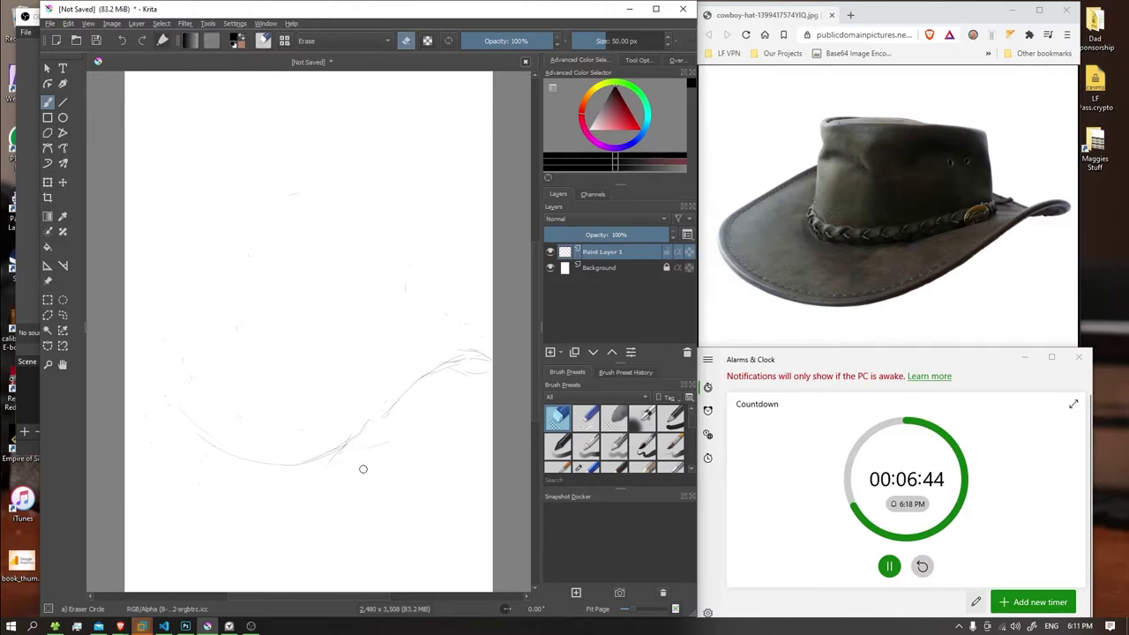
{"action": "left_click", "coordinate": [587, 467]}
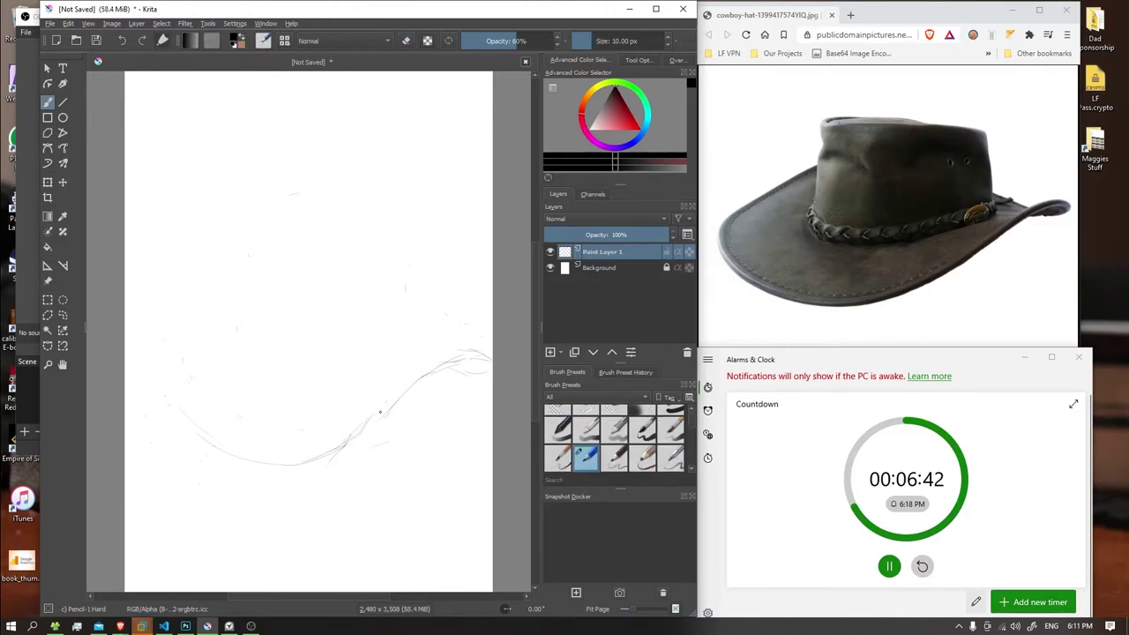
{"action": "left_click_drag", "start_coordinate": [367, 431], "coordinate": [390, 408]}
- Sketch the brim's left rear edge up to the crown and draw the crown's left side
{"action": "left_click_drag", "start_coordinate": [247, 253], "coordinate": [164, 319]}
{"action": "left_click_drag", "start_coordinate": [298, 227], "coordinate": [243, 254]}
{"action": "mouse_move", "coordinate": [284, 200]}
{"action": "left_mouse_down"}
{"action": "mouse_move", "coordinate": [300, 192]}
{"action": "mouse_move", "coordinate": [270, 215]}
{"action": "mouse_move", "coordinate": [277, 302]}
{"action": "left_mouse_up"}
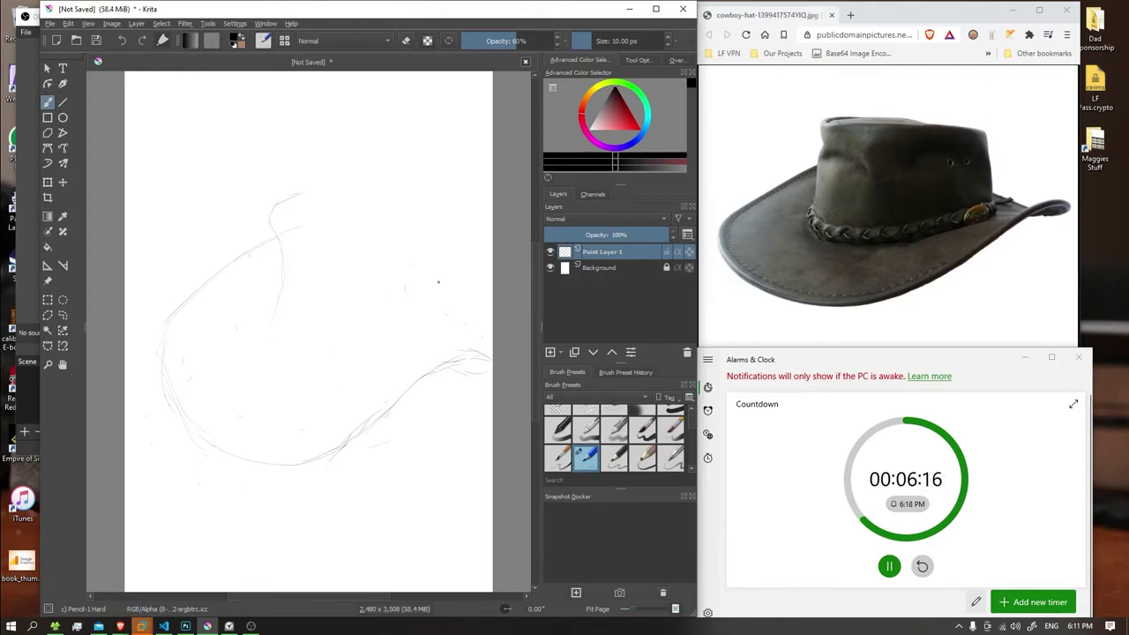
- Sketch the crown's slanted upper and lower rim lines and erase the surplus strokes between them
{"action": "left_click_drag", "start_coordinate": [351, 184], "coordinate": [437, 174]}
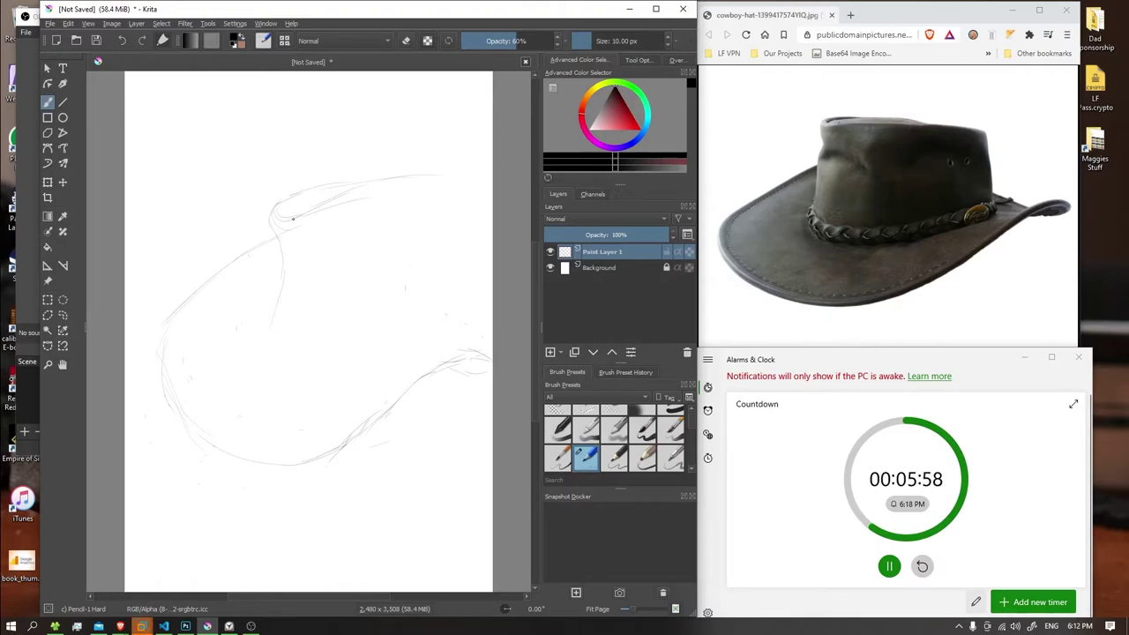
{"action": "left_click_drag", "start_coordinate": [351, 198], "coordinate": [427, 186]}
{"action": "left_click", "coordinate": [559, 410]}
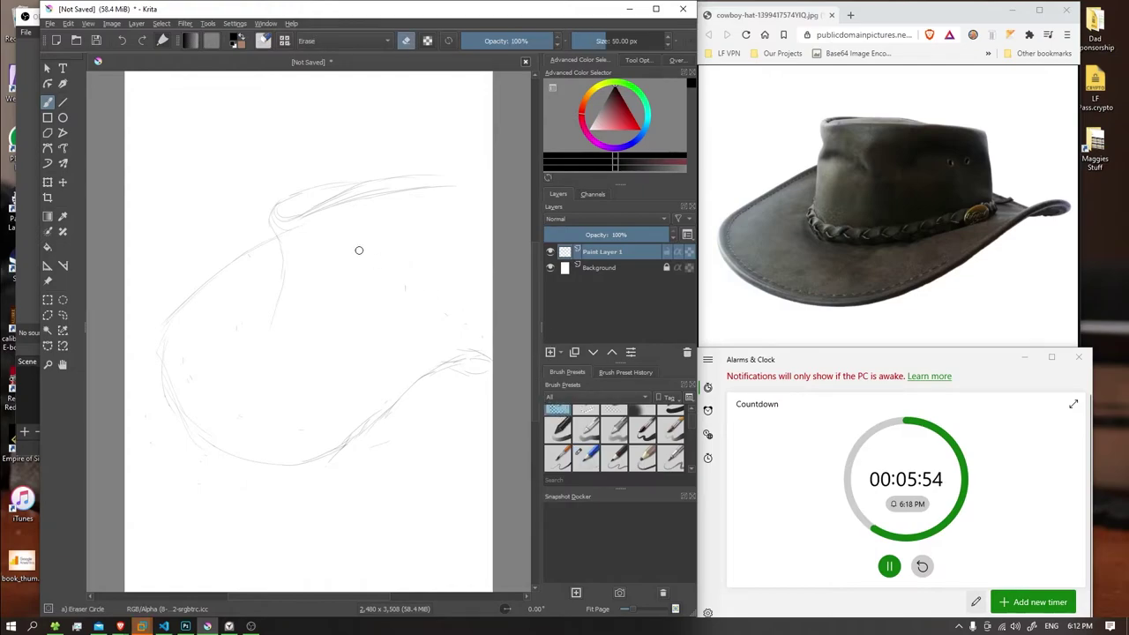
{"action": "left_click_drag", "start_coordinate": [379, 187], "coordinate": [308, 206]}
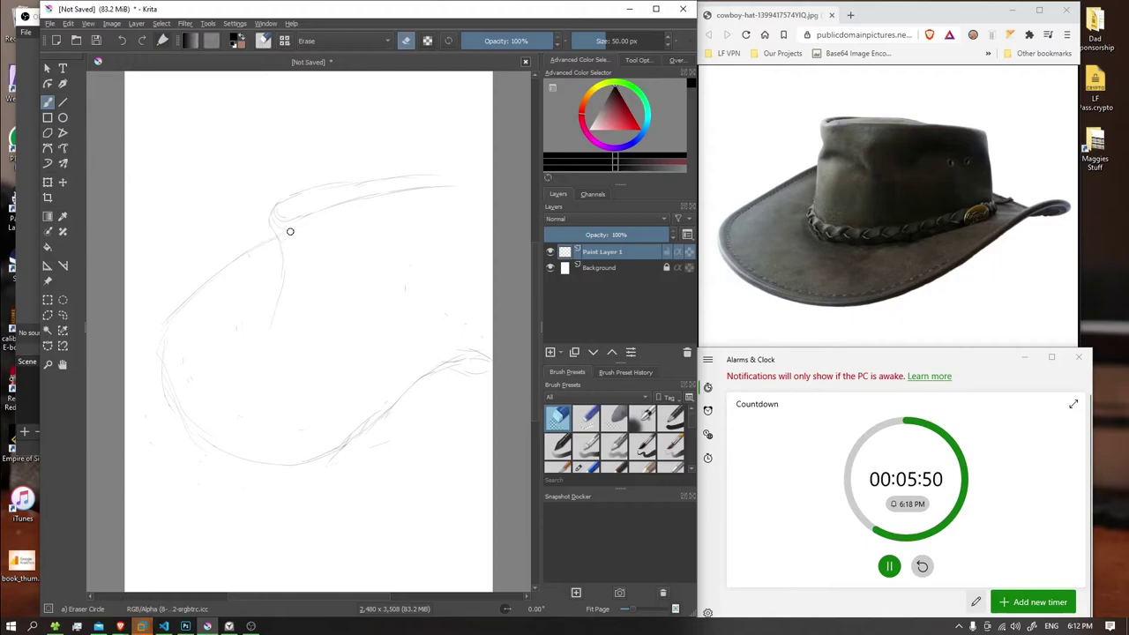
- Rework the lower end of the crown's left side and sketch the rounded hatband curves at its base
{"action": "left_click", "coordinate": [584, 467]}
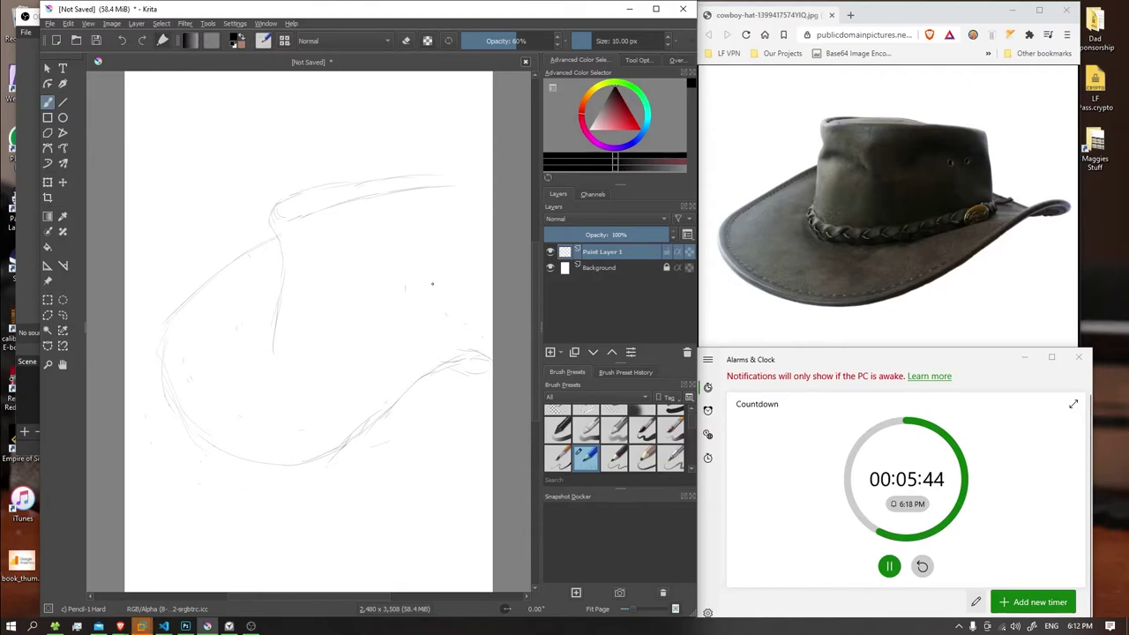
{"action": "left_click", "coordinate": [552, 414]}
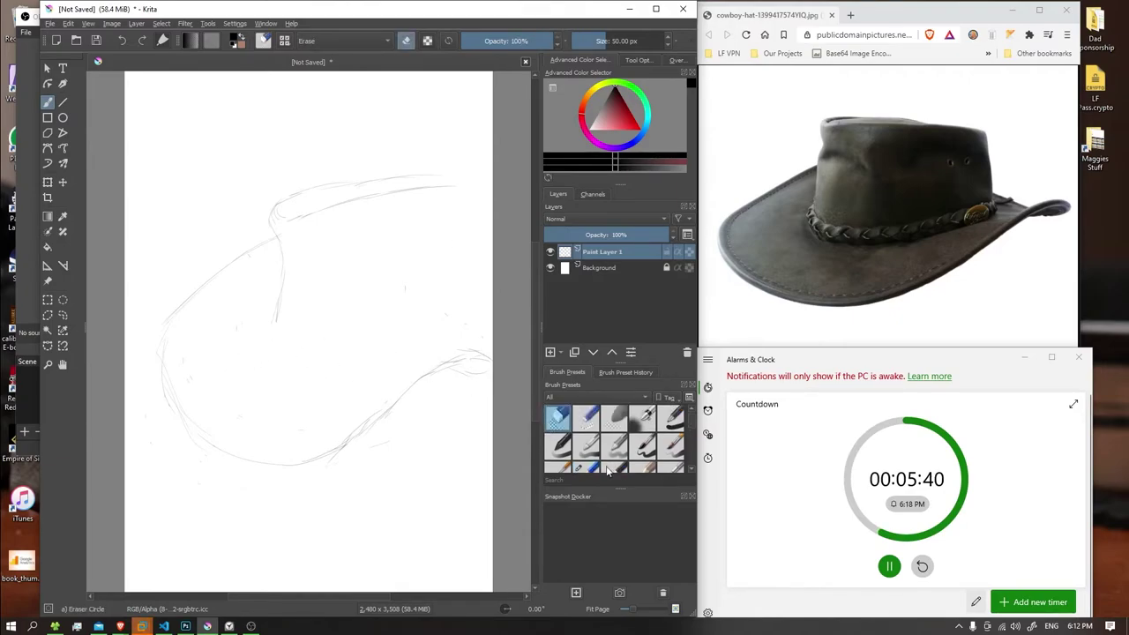
{"action": "key", "text": "slash"}
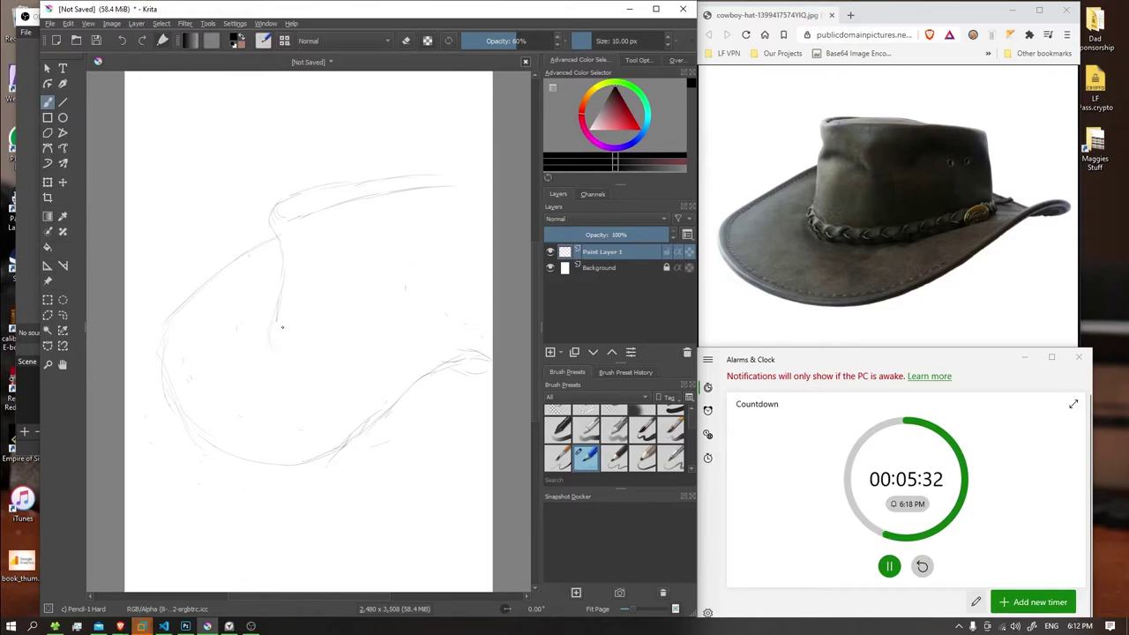
{"action": "mouse_move", "coordinate": [278, 314]}
{"action": "left_mouse_down"}
{"action": "mouse_move", "coordinate": [280, 328]}
{"action": "mouse_move", "coordinate": [338, 337]}
{"action": "left_mouse_up"}
{"action": "mouse_move", "coordinate": [281, 329]}
{"action": "left_mouse_down"}
{"action": "mouse_move", "coordinate": [303, 348]}
{"action": "mouse_move", "coordinate": [338, 349]}
{"action": "left_mouse_up"}
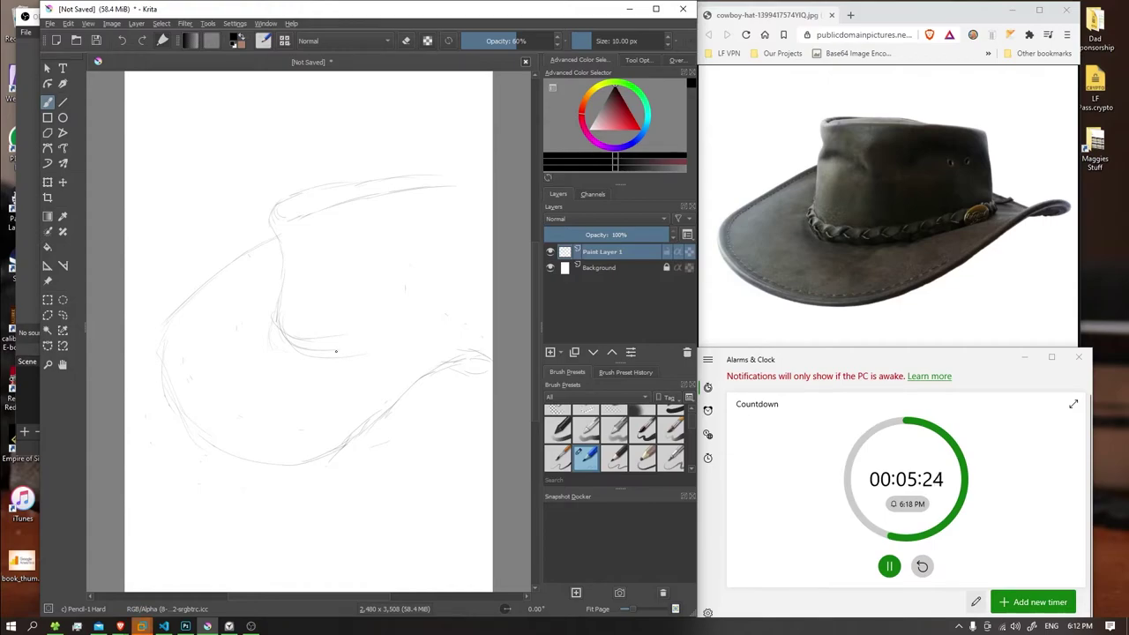
- Continue the crown's base line toward the right and draw the crown's right side down to meet it
{"action": "left_click_drag", "start_coordinate": [342, 358], "coordinate": [377, 342]}
{"action": "left_click_drag", "start_coordinate": [459, 223], "coordinate": [458, 252]}
{"action": "left_click_drag", "start_coordinate": [461, 266], "coordinate": [466, 286]}
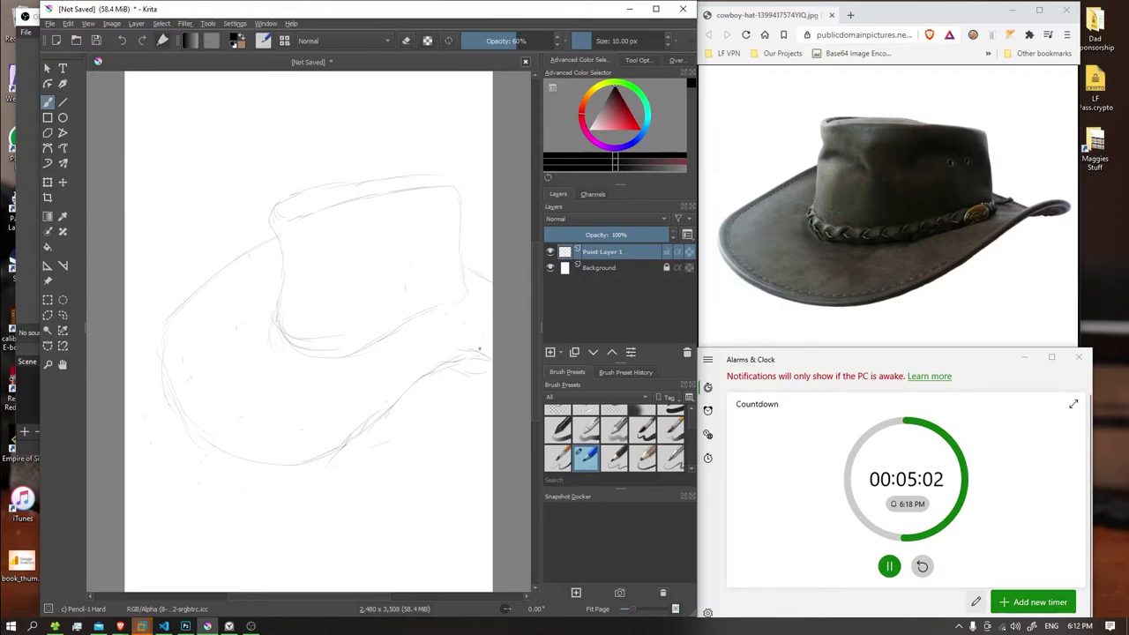
- Erase the brim's right tip and redraw the right side as a fold curling up toward the canvas edge
{"action": "key", "text": "e"}
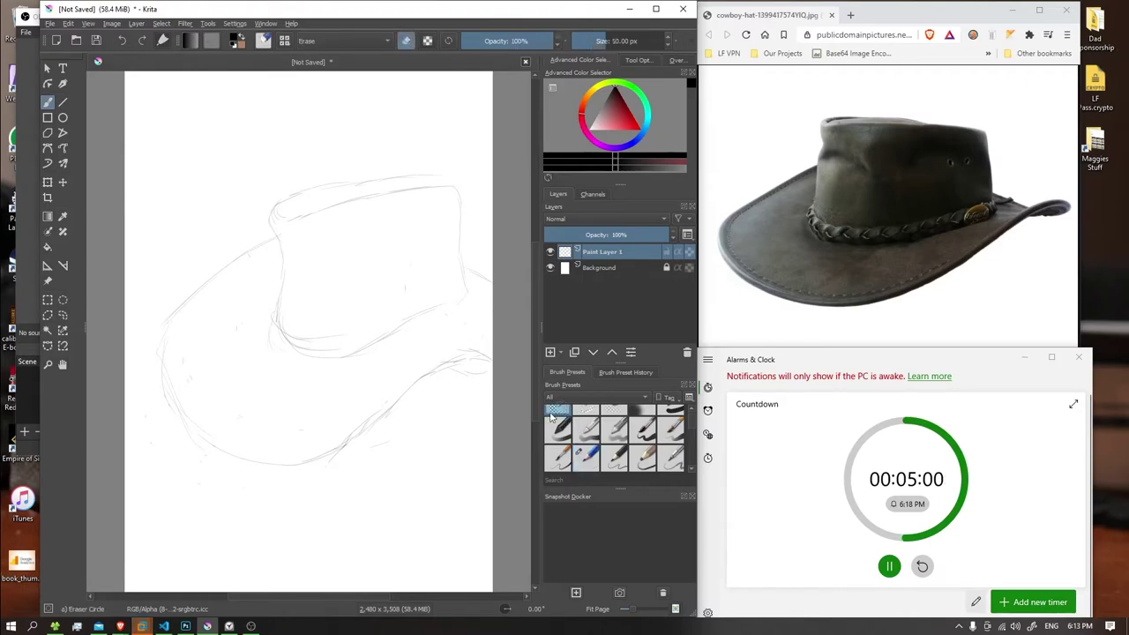
{"action": "mouse_move", "coordinate": [470, 379]}
{"action": "left_mouse_down"}
{"action": "mouse_move", "coordinate": [476, 350]}
{"action": "mouse_move", "coordinate": [434, 368]}
{"action": "left_mouse_up"}
{"action": "left_click", "coordinate": [586, 465]}
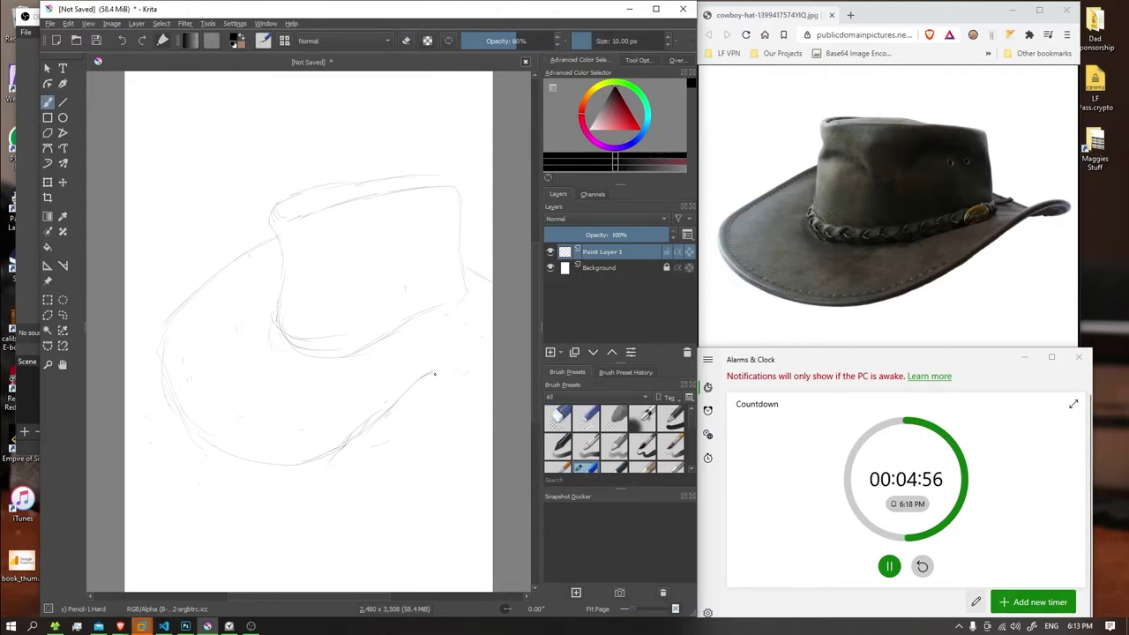
{"action": "left_click_drag", "start_coordinate": [433, 374], "coordinate": [480, 375]}
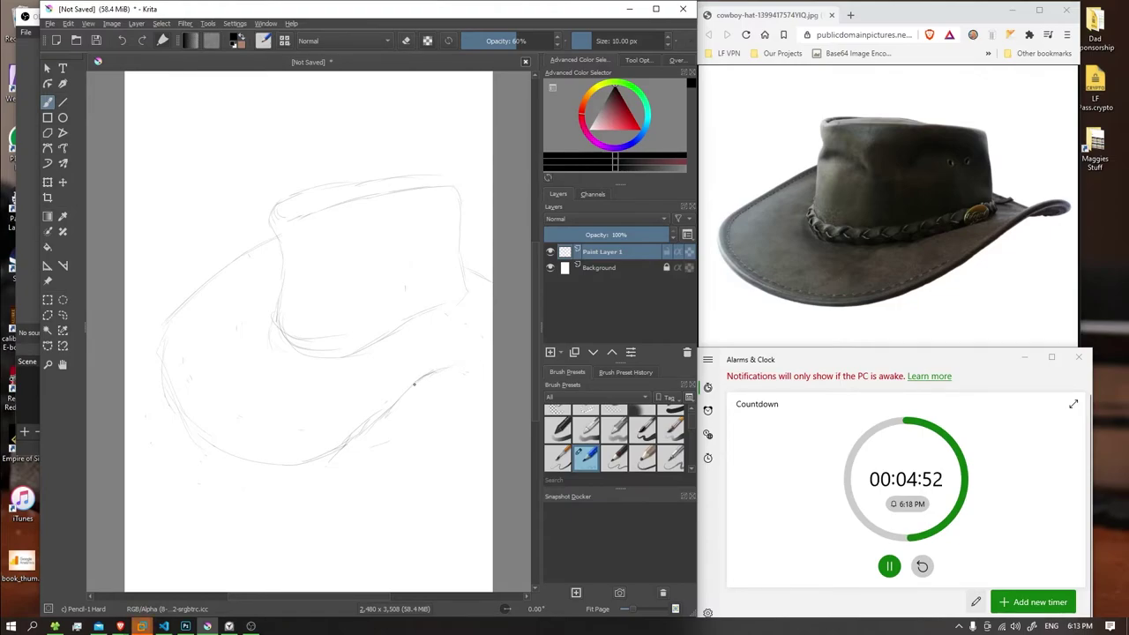
{"action": "left_click_drag", "start_coordinate": [344, 450], "coordinate": [392, 432]}
{"action": "left_click_drag", "start_coordinate": [444, 371], "coordinate": [467, 344]}
- Shift the whole hat sketch left with the Move tool so its right brim fits on the canvas
{"action": "left_click", "coordinate": [48, 68]}
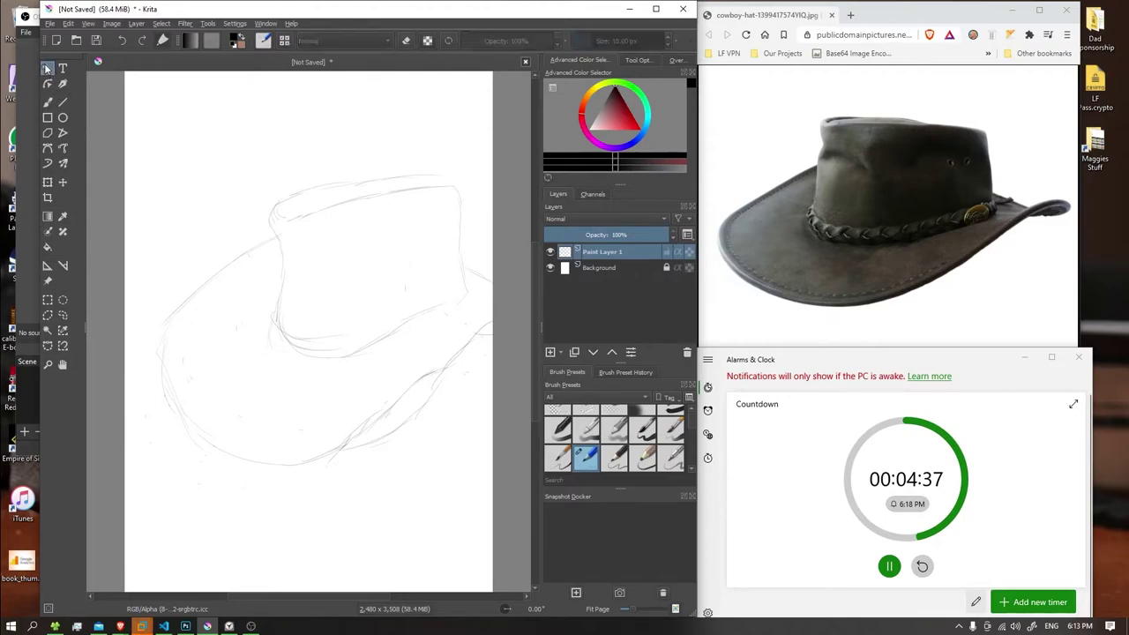
{"action": "left_click", "coordinate": [506, 117]}
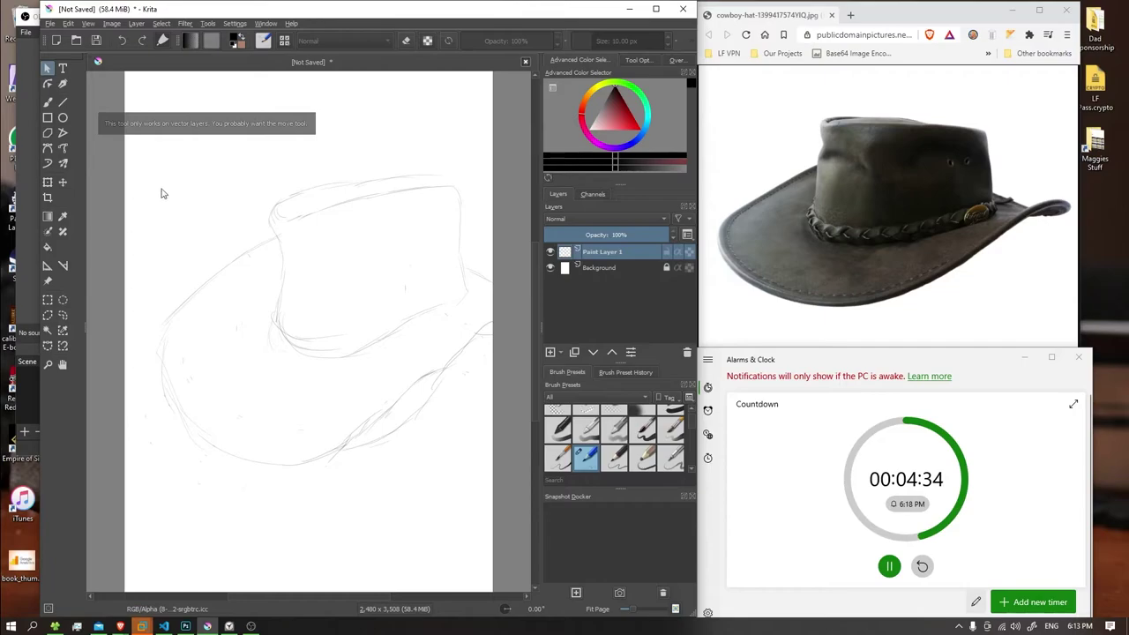
{"action": "left_click", "coordinate": [63, 182]}
{"action": "left_click_drag", "start_coordinate": [254, 214], "coordinate": [280, 218]}
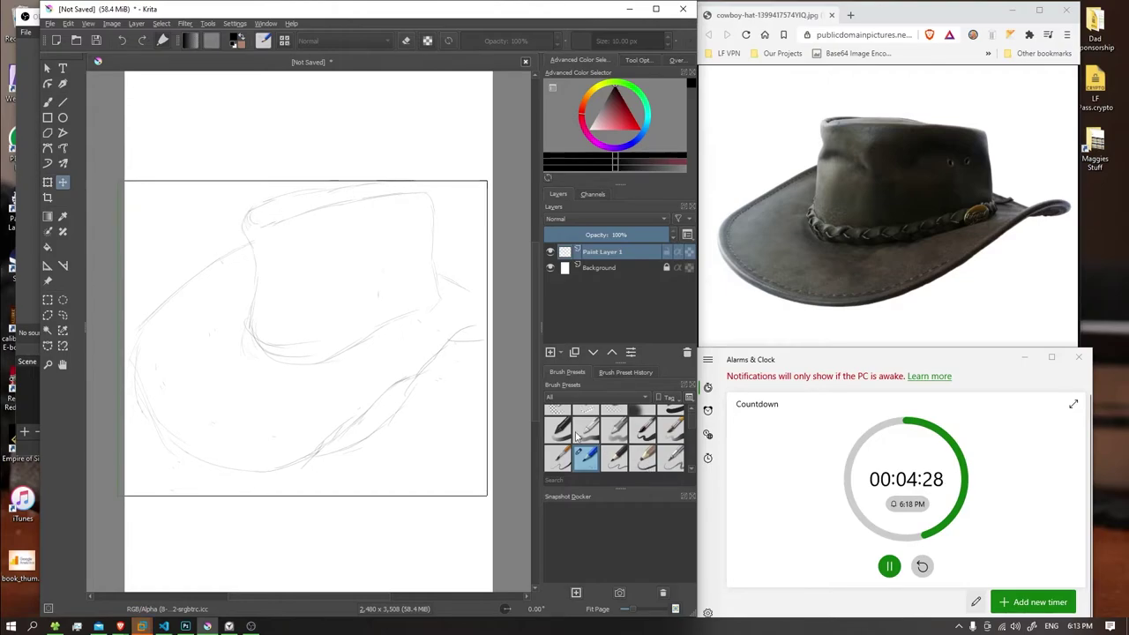
{"action": "left_click", "coordinate": [49, 69]}
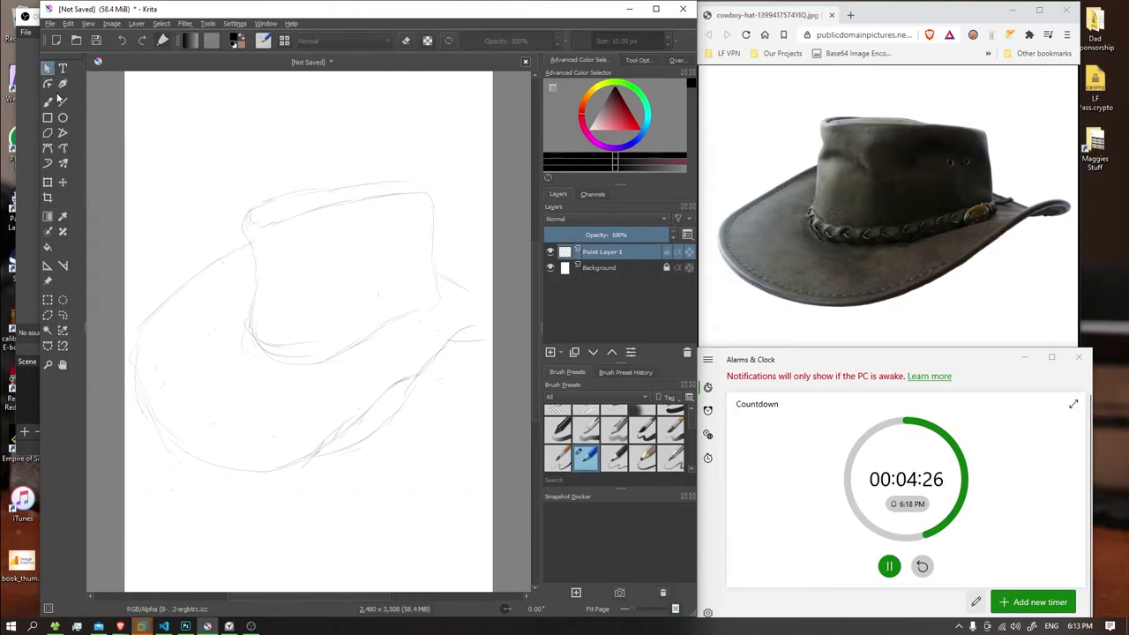
- Erase the lower right brim edge with the Eraser Circle brush and redraw it as a smoother curve with the Pencil-1 Hard brush
{"action": "left_click", "coordinate": [49, 104]}
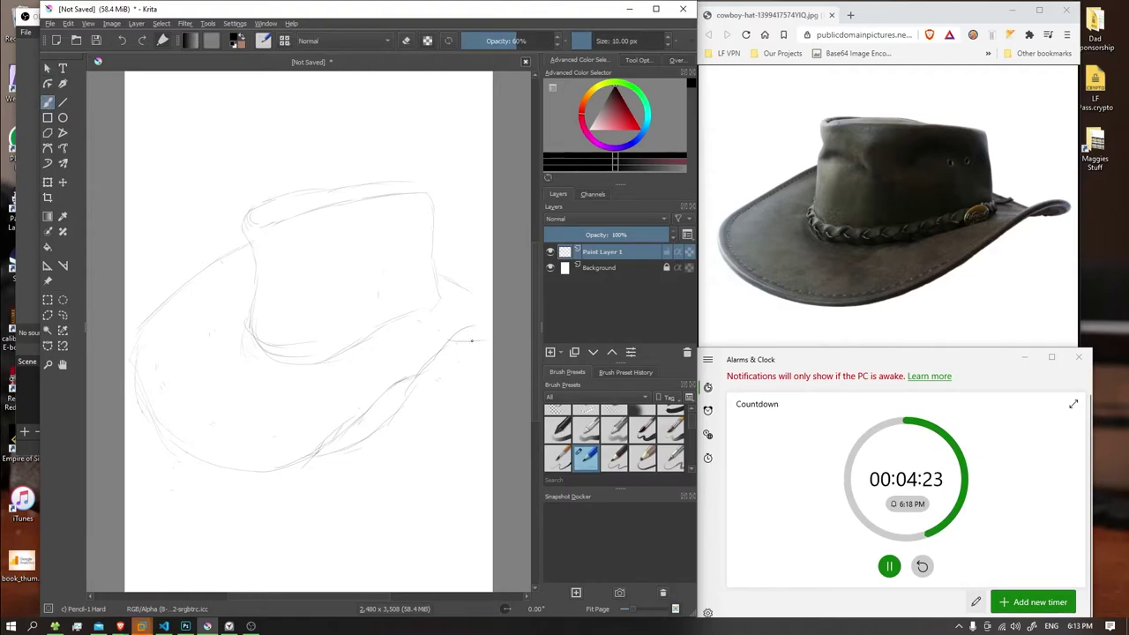
{"action": "left_click", "coordinate": [557, 430]}
{"action": "mouse_move", "coordinate": [412, 398]}
{"action": "left_mouse_down"}
{"action": "mouse_move", "coordinate": [390, 435]}
{"action": "mouse_move", "coordinate": [428, 375]}
{"action": "mouse_move", "coordinate": [359, 454]}
{"action": "left_mouse_up"}
{"action": "left_click", "coordinate": [558, 410]}
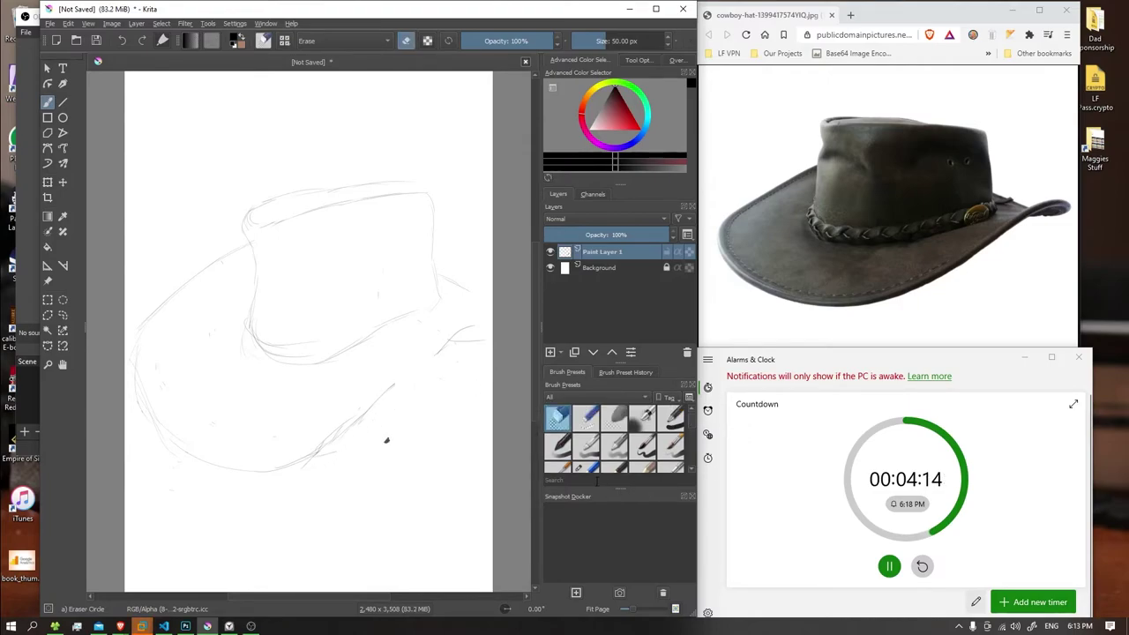
{"action": "key", "text": "slash"}
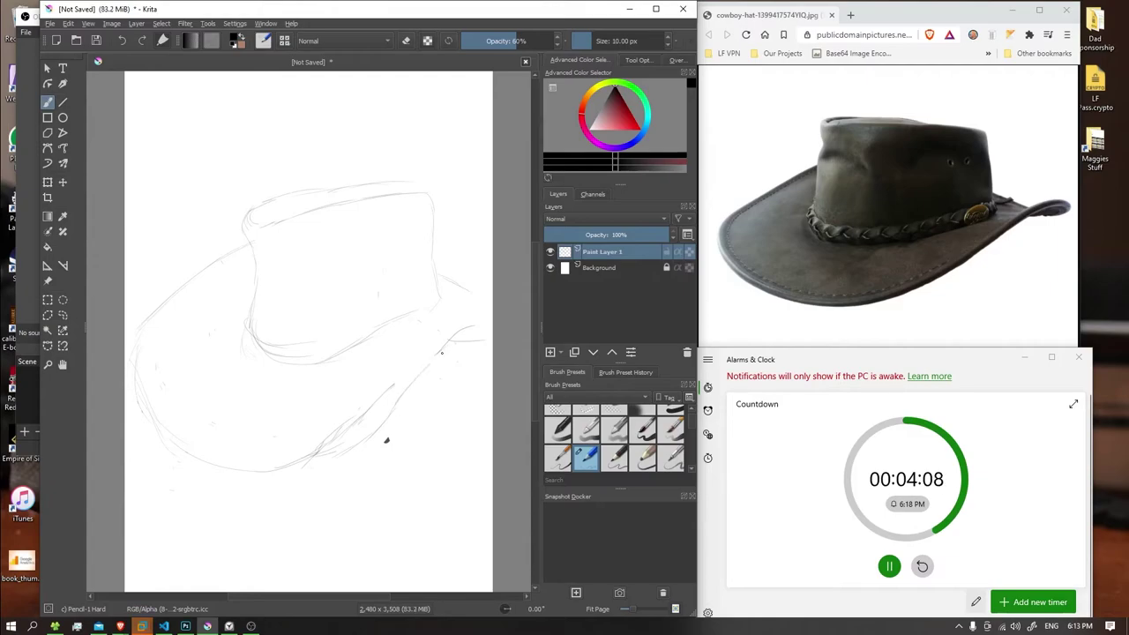
- Try erasing the doubled strokes along the brim's bottom and lower right edge and redrawing the outline there, undoing the failed strokes
{"action": "key", "text": "ctrl+z"}
{"action": "left_click", "coordinate": [559, 409]}
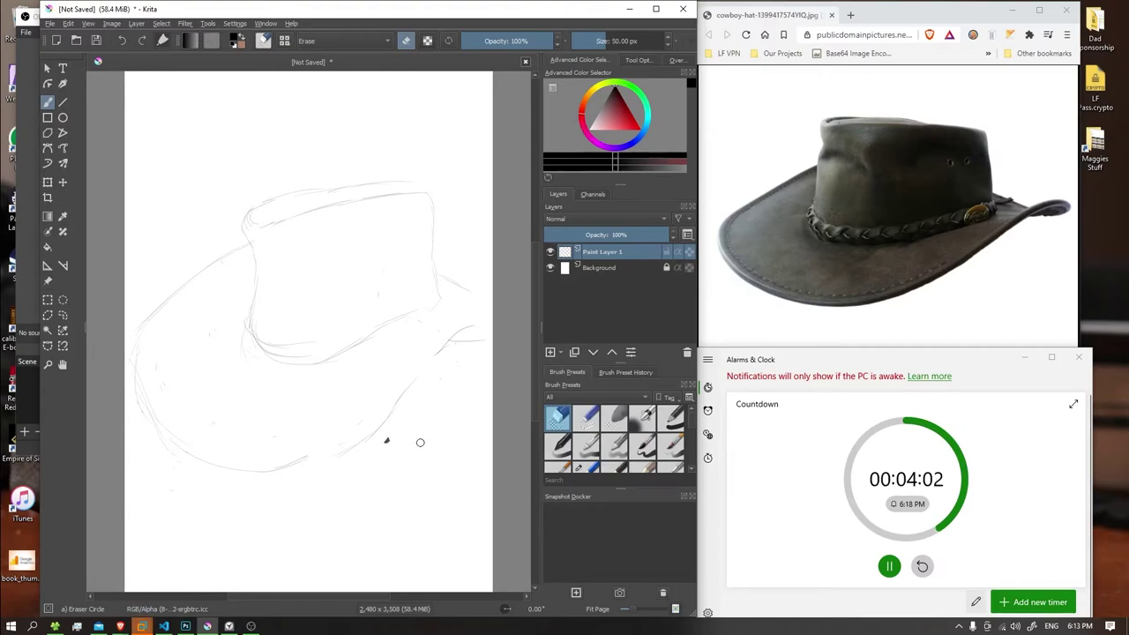
{"action": "key", "text": "slash"}
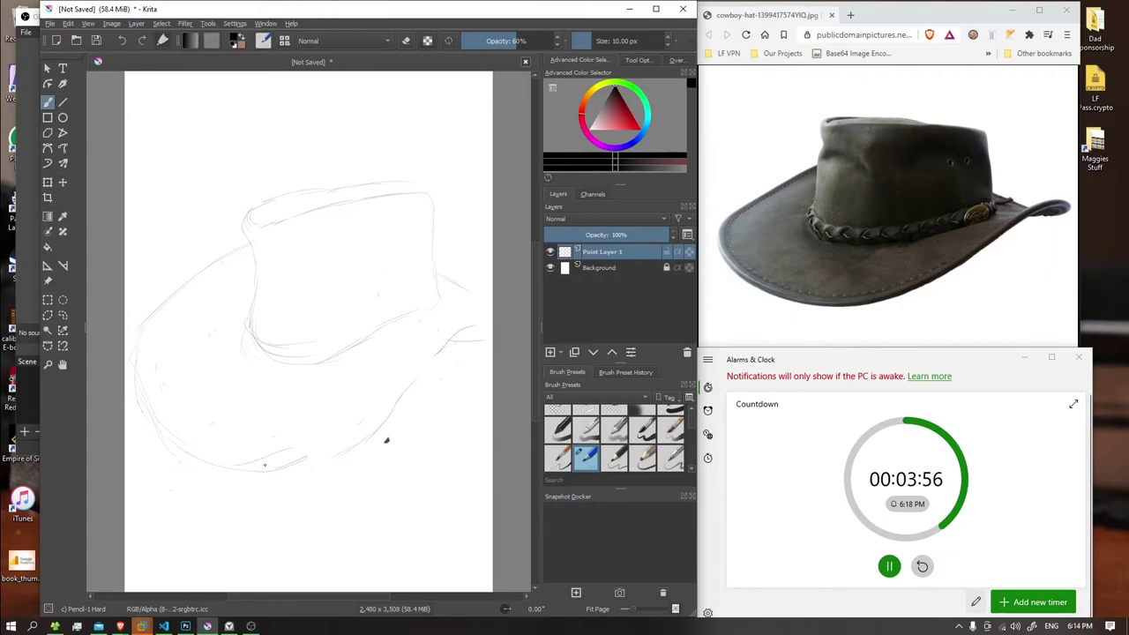
{"action": "left_click_drag", "start_coordinate": [347, 440], "coordinate": [282, 460]}
{"action": "key", "text": "ctrl+z"}
{"action": "key", "text": "e"}
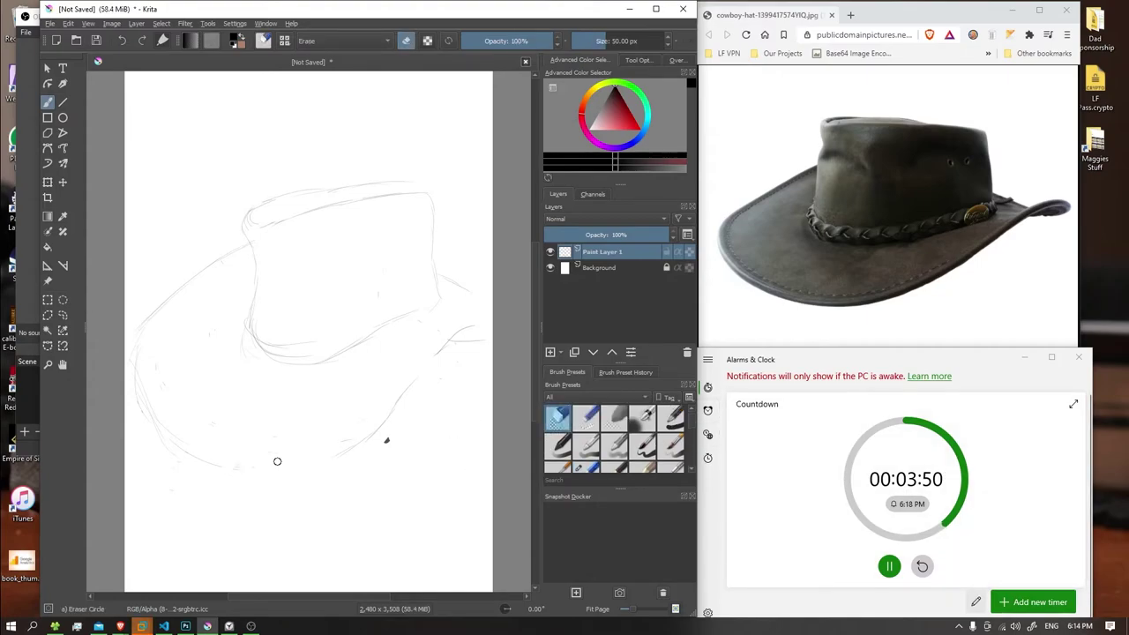
{"action": "key", "text": "e"}
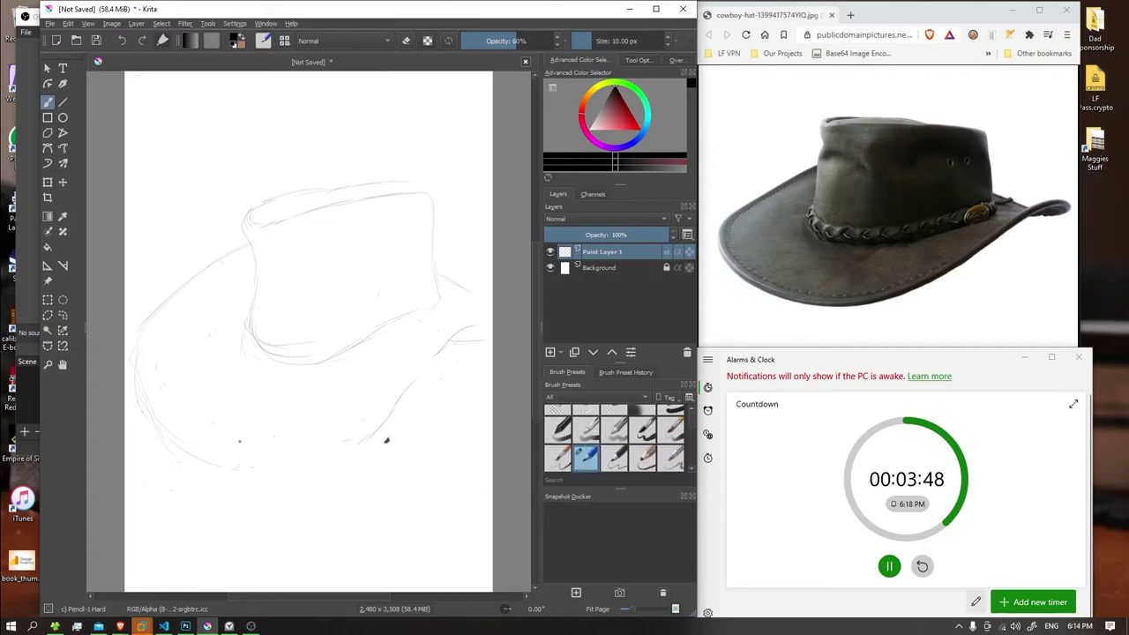
{"action": "left_click_drag", "start_coordinate": [218, 466], "coordinate": [377, 432]}
{"action": "key", "text": "ctrl+z"}
- Redraw the lower right brim curve toward the bottom and erase the old overlapping strokes inside it
{"action": "left_click_drag", "start_coordinate": [395, 386], "coordinate": [300, 465]}
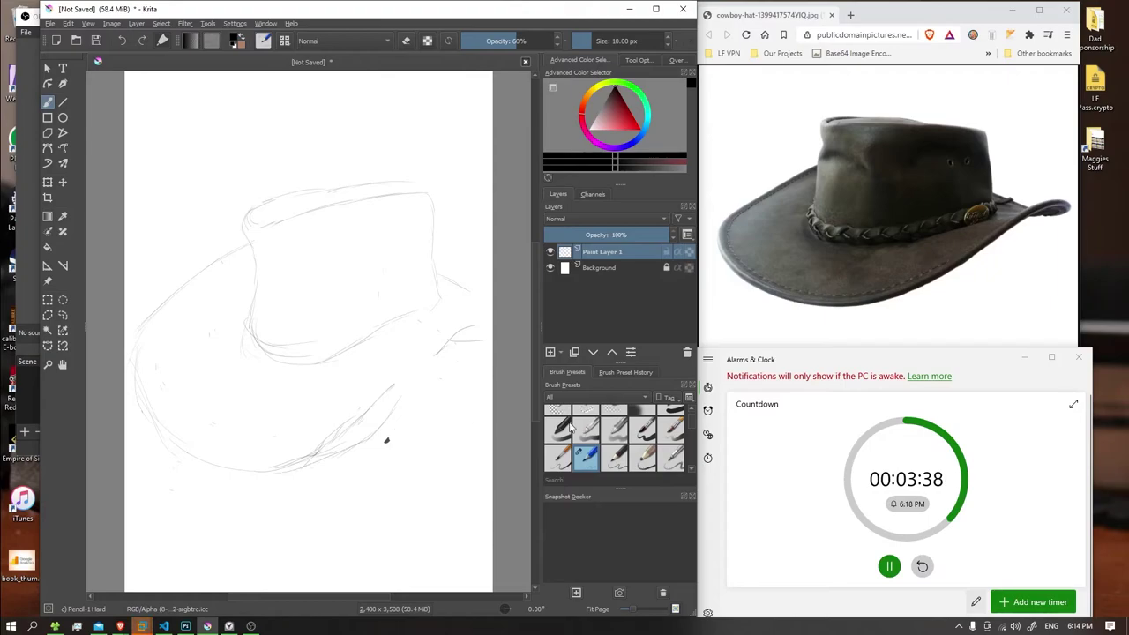
{"action": "left_click", "coordinate": [555, 408]}
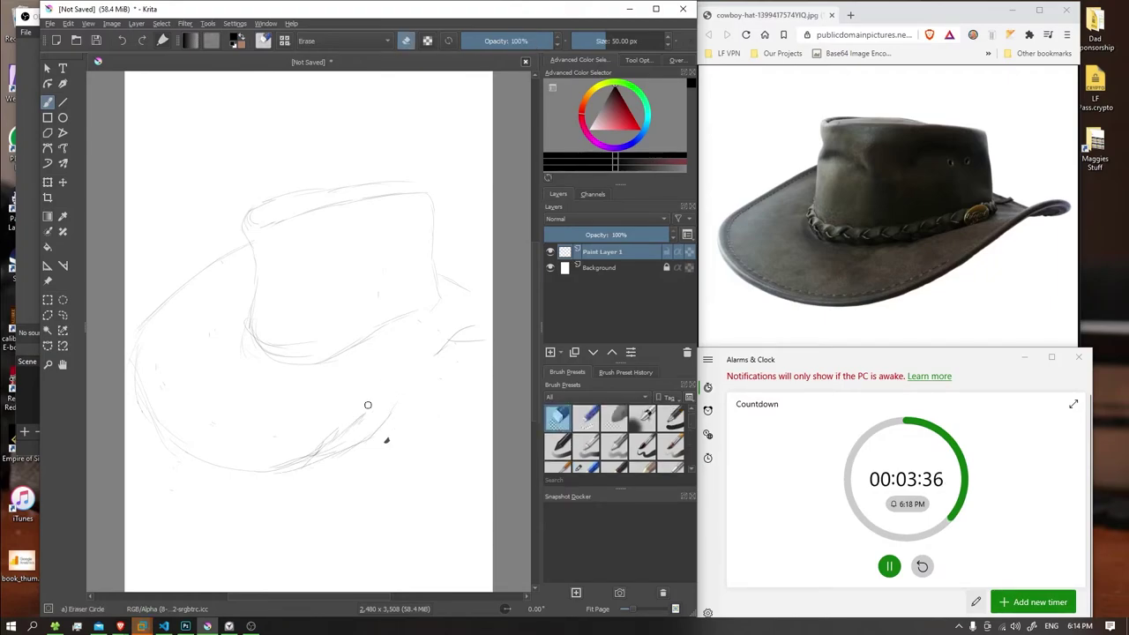
{"action": "mouse_move", "coordinate": [303, 453]}
{"action": "left_mouse_down"}
{"action": "mouse_move", "coordinate": [313, 454]}
{"action": "mouse_move", "coordinate": [292, 461]}
{"action": "mouse_move", "coordinate": [334, 446]}
{"action": "left_mouse_up"}
{"action": "left_click", "coordinate": [587, 467]}
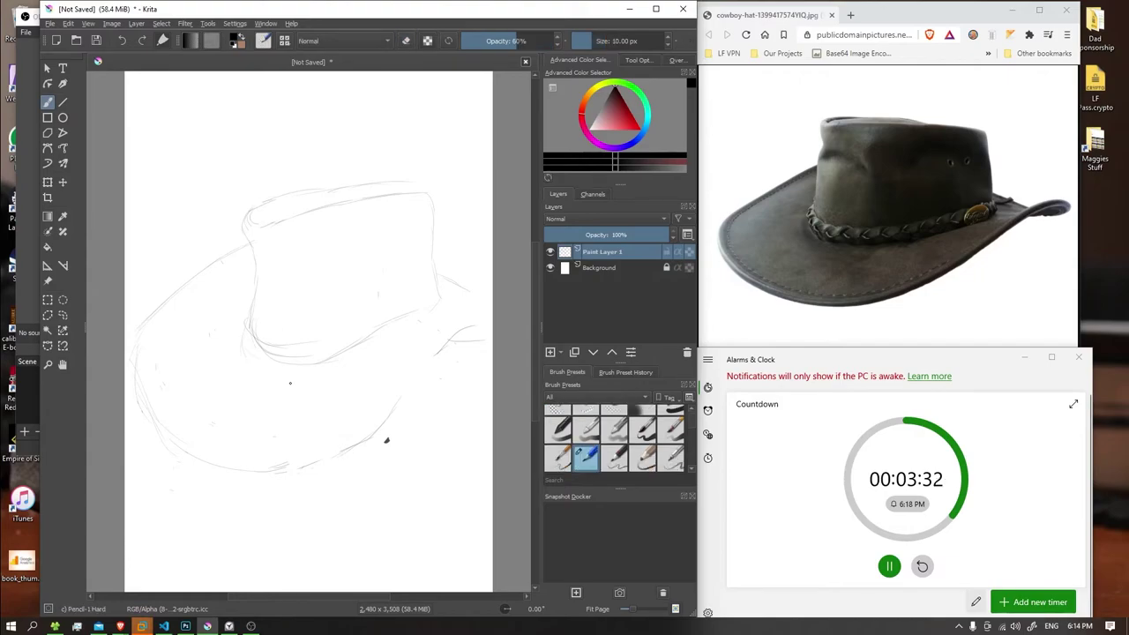
- Redraw the rounded lower-left base of the crown and erase the old hatband curves inside it
{"action": "mouse_move", "coordinate": [244, 337]}
{"action": "left_mouse_down"}
{"action": "mouse_move", "coordinate": [349, 351]}
{"action": "mouse_move", "coordinate": [257, 364]}
{"action": "mouse_move", "coordinate": [334, 354]}
{"action": "left_mouse_up"}
{"action": "key", "text": "e"}
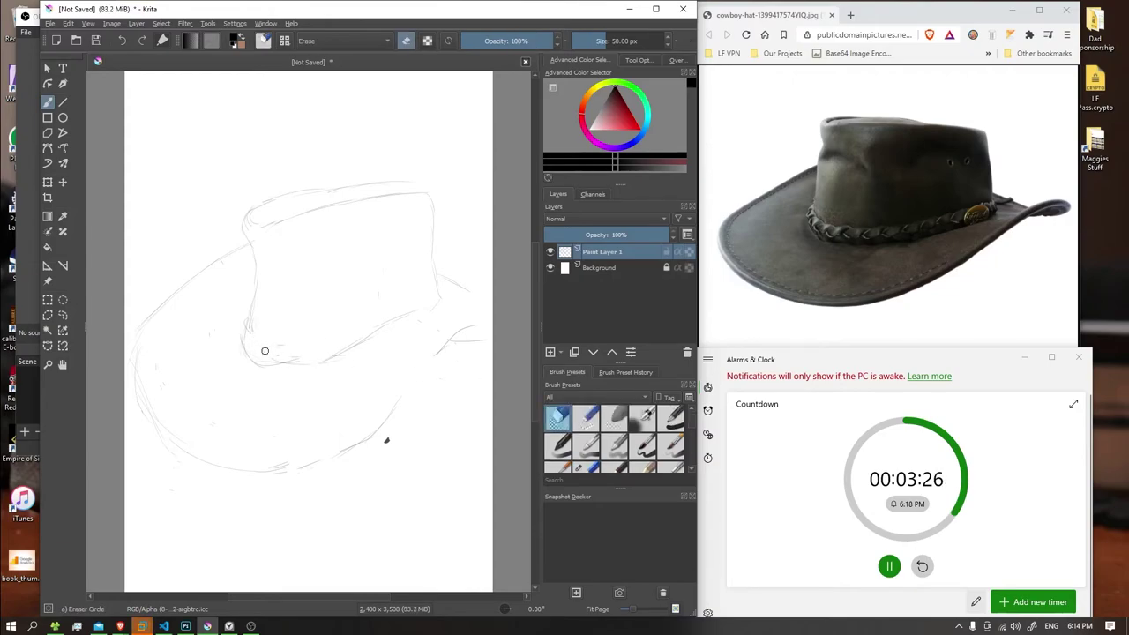
{"action": "key", "text": "e"}
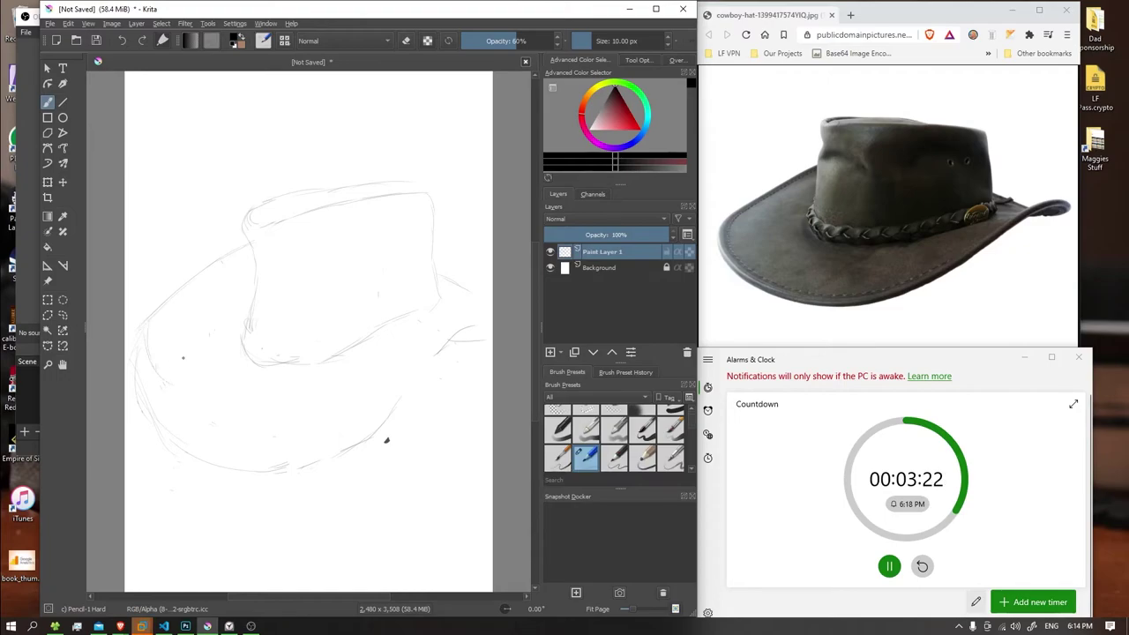
- Try an inner line along the brim's left side and undo the strokes
{"action": "mouse_move", "coordinate": [151, 310]}
{"action": "left_mouse_down"}
{"action": "mouse_move", "coordinate": [156, 354]}
{"action": "mouse_move", "coordinate": [183, 407]}
{"action": "mouse_move", "coordinate": [252, 437]}
{"action": "left_mouse_up"}
{"action": "key", "text": "ctrl+z"}
{"action": "key", "text": "ctrl+z"}
- Extend the lower right brim edge up into the curl and close off its rounded tip near the canvas edge
{"action": "left_click_drag", "start_coordinate": [395, 408], "coordinate": [461, 327]}
{"action": "left_click_drag", "start_coordinate": [450, 337], "coordinate": [485, 342]}
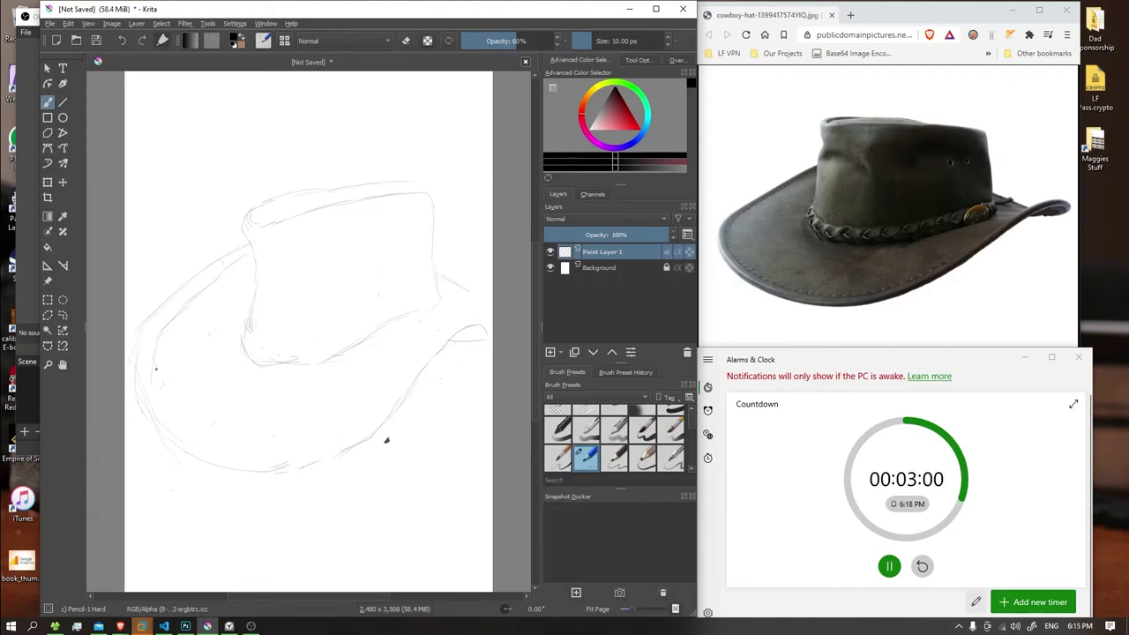
- Draw an inner line parallel to the brim's edge, from the left side around the bottom and up toward the right curl
{"action": "mouse_move", "coordinate": [157, 389]}
{"action": "left_mouse_down"}
{"action": "mouse_move", "coordinate": [189, 434]}
{"action": "mouse_move", "coordinate": [260, 456]}
{"action": "mouse_move", "coordinate": [200, 444]}
{"action": "mouse_move", "coordinate": [257, 454]}
{"action": "mouse_move", "coordinate": [246, 454]}
{"action": "mouse_move", "coordinate": [323, 444]}
{"action": "mouse_move", "coordinate": [270, 454]}
{"action": "mouse_move", "coordinate": [319, 441]}
{"action": "left_mouse_up"}
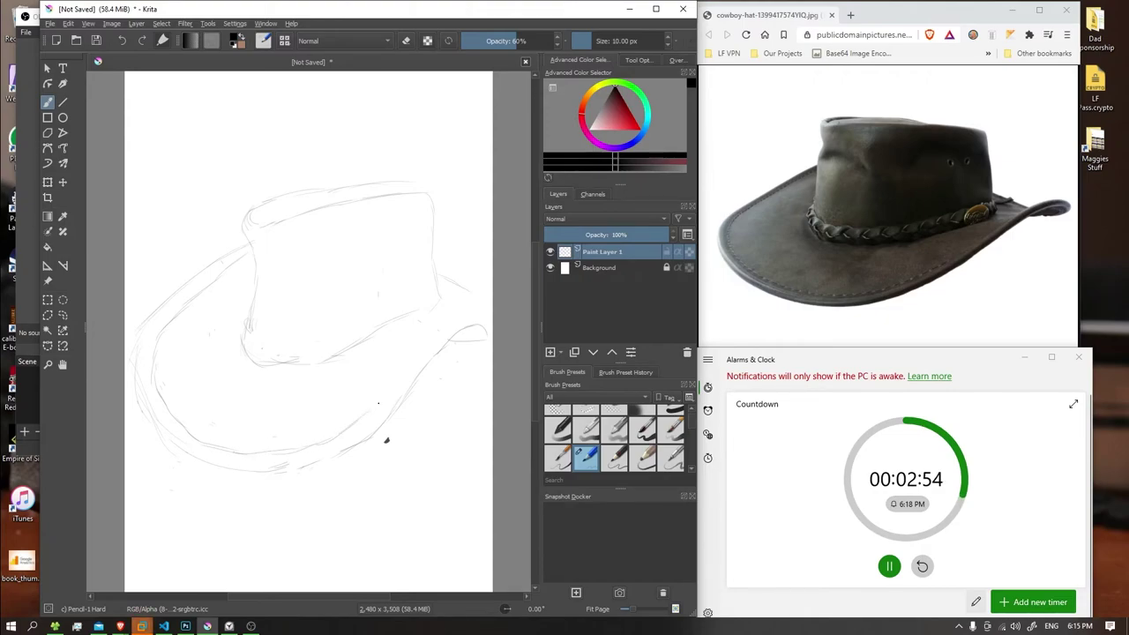
{"action": "left_click_drag", "start_coordinate": [388, 393], "coordinate": [443, 340]}
{"action": "key", "text": "ctrl+z"}
{"action": "left_click", "coordinate": [386, 438], "text": "ctrl"}
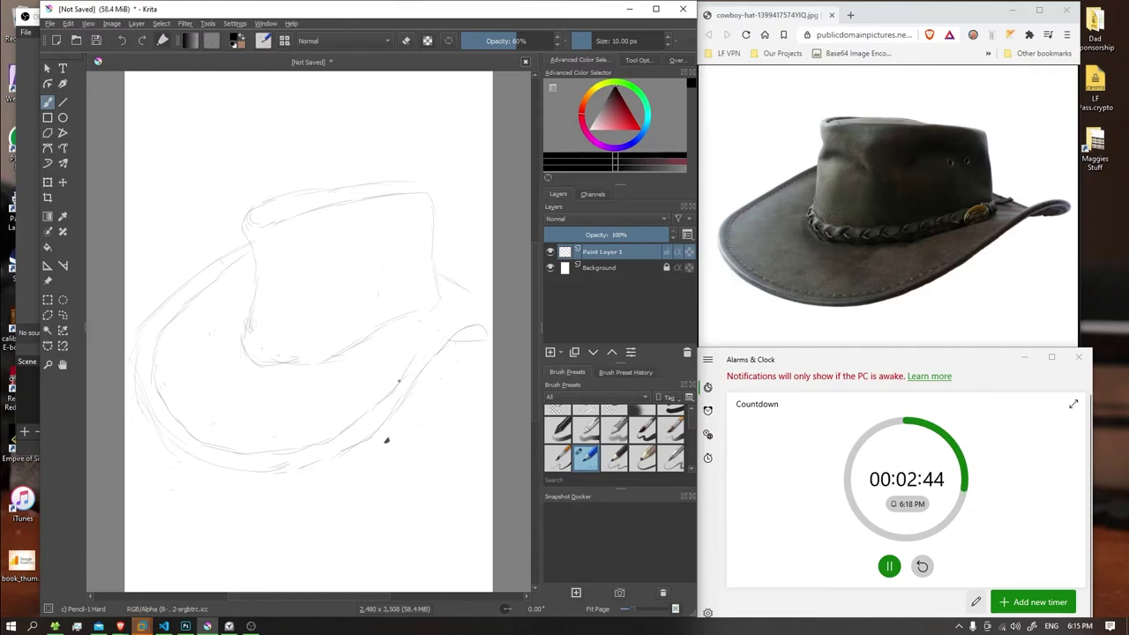
{"action": "left_click", "coordinate": [467, 335], "text": "ctrl"}
{"action": "left_click", "coordinate": [393, 392], "text": "ctrl"}
- Erase the curled right brim tip and redraw it higher as a narrow fold connected to the crown's right base
{"action": "key", "text": "e"}
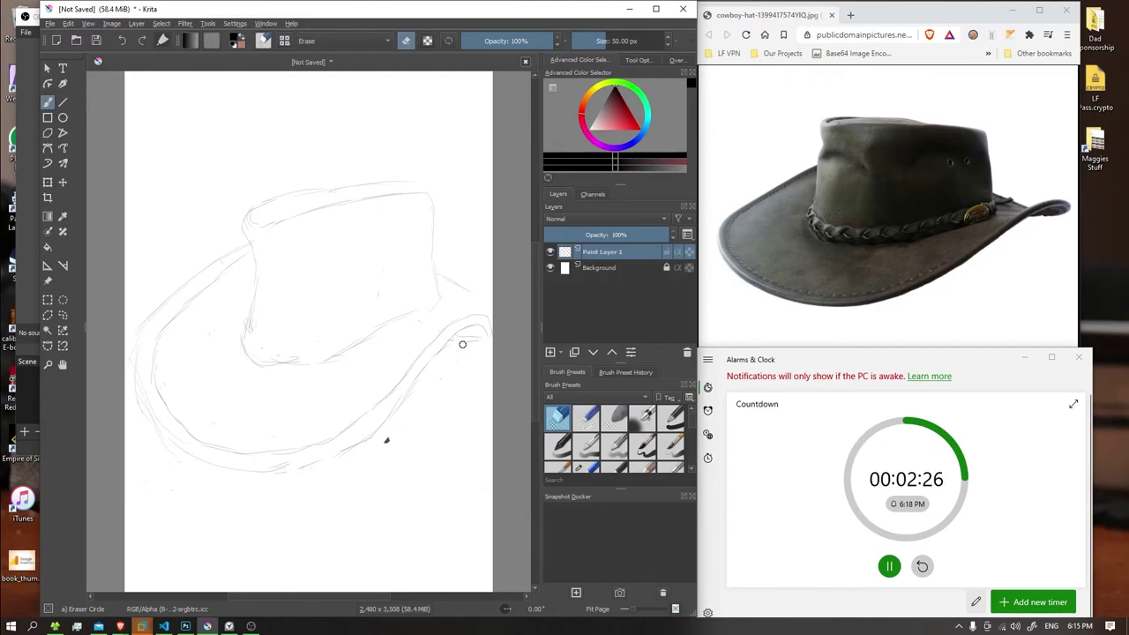
{"action": "left_click", "coordinate": [587, 468]}
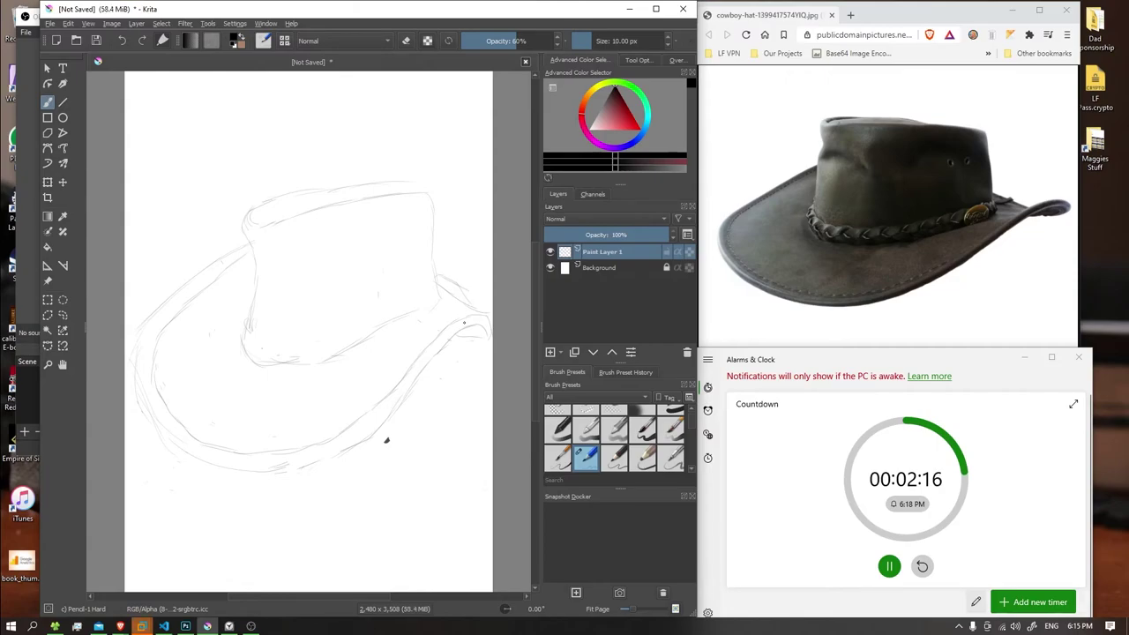
{"action": "key", "text": "e"}
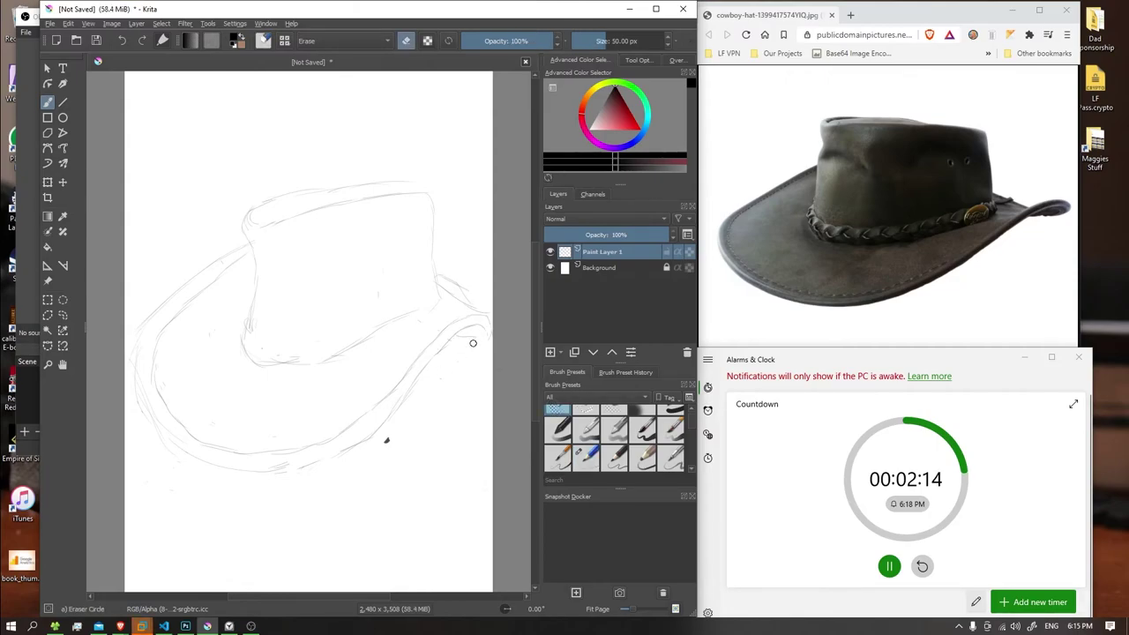
{"action": "mouse_move", "coordinate": [463, 341]}
{"action": "left_mouse_down"}
{"action": "mouse_move", "coordinate": [480, 312]}
{"action": "mouse_move", "coordinate": [462, 321]}
{"action": "mouse_move", "coordinate": [442, 284]}
{"action": "left_mouse_up"}
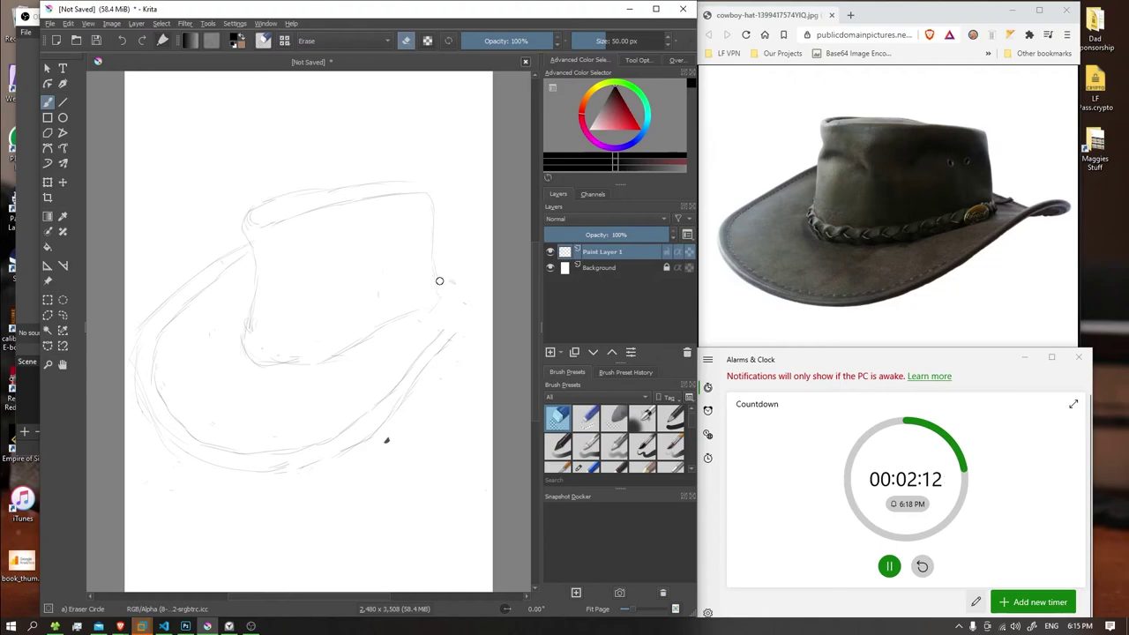
{"action": "key", "text": "e"}
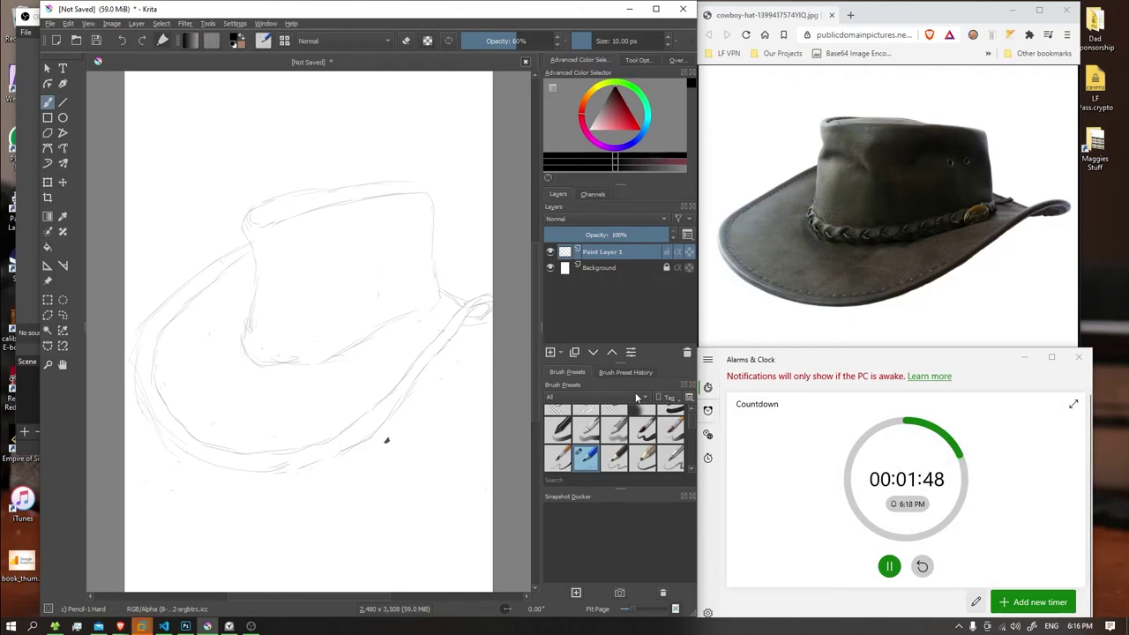
- Sketch the hatband's lower edge curving around the crown's lower-left base and up to its right side
{"action": "key", "text": "ctrl"}
{"action": "key", "text": "ctrl"}
{"action": "left_click_drag", "start_coordinate": [239, 326], "coordinate": [240, 363]}
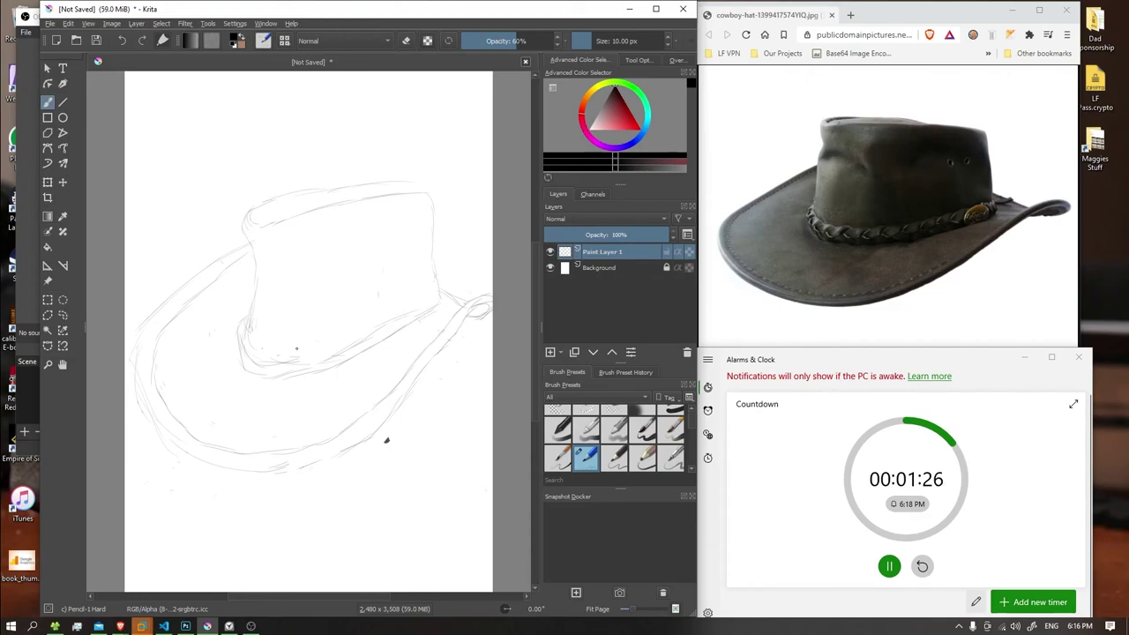
- Redraw the hatband's upper edge along the crown's base and erase the leftover strokes inside the band's left end
{"action": "left_click_drag", "start_coordinate": [259, 347], "coordinate": [311, 352]}
{"action": "key", "text": "e"}
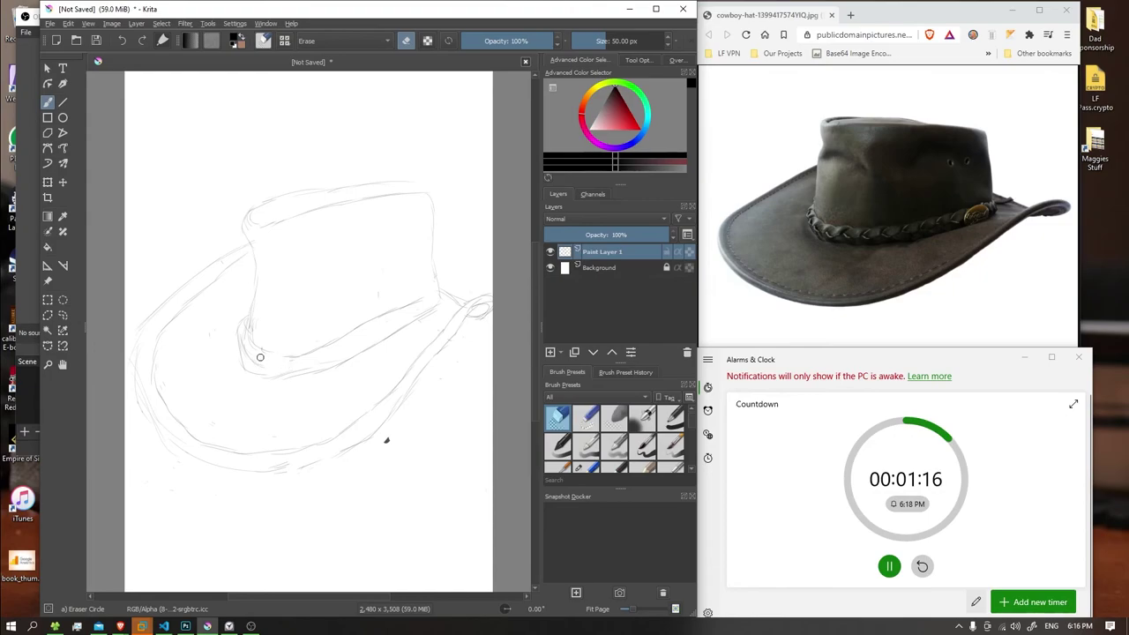
{"action": "mouse_move", "coordinate": [251, 353]}
{"action": "left_mouse_down"}
{"action": "mouse_move", "coordinate": [246, 323]}
{"action": "mouse_move", "coordinate": [240, 352]}
{"action": "left_mouse_up"}
{"action": "left_click", "coordinate": [595, 467]}
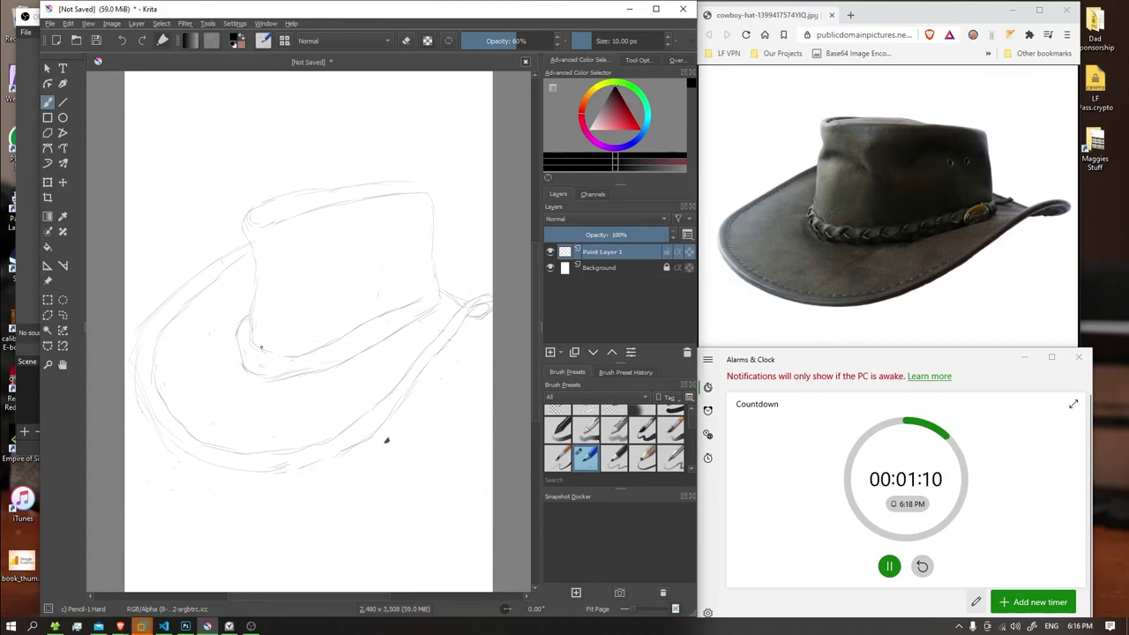
{"action": "mouse_move", "coordinate": [249, 333]}
{"action": "left_mouse_down"}
{"action": "mouse_move", "coordinate": [278, 353]}
{"action": "mouse_move", "coordinate": [313, 349]}
{"action": "left_mouse_up"}
- Draw the oval ornament at the hatband's right end and two small round eyelets on the crown's right side
{"action": "left_click_drag", "start_coordinate": [389, 322], "coordinate": [421, 313]}
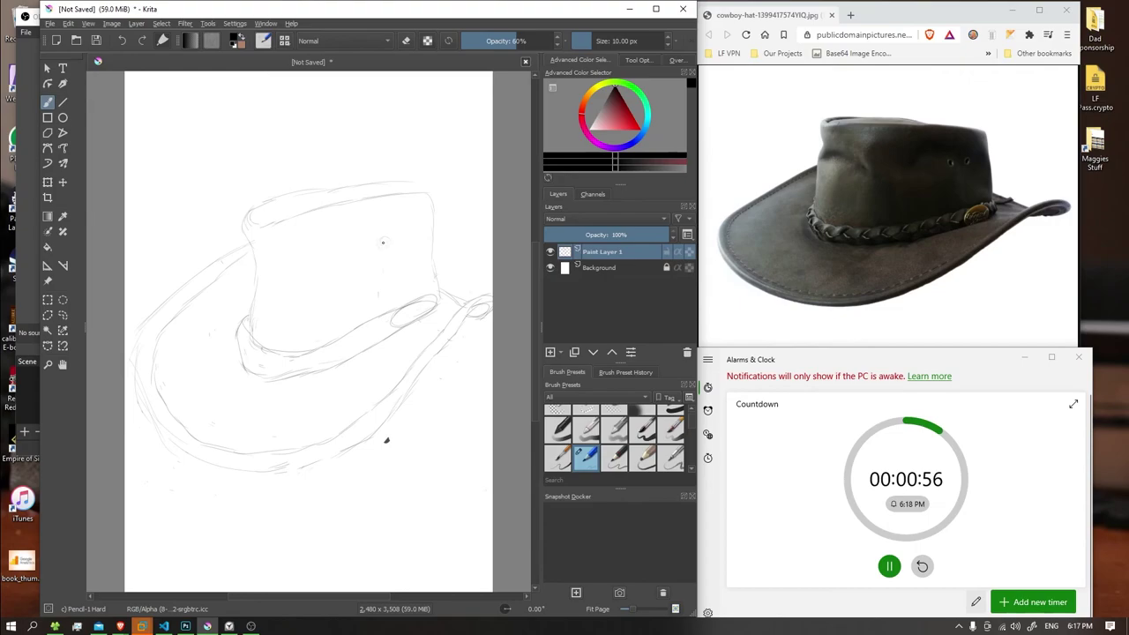
{"action": "key", "text": "ctrl"}
{"action": "left_click_drag", "start_coordinate": [383, 238], "coordinate": [387, 240]}
- Clean up the hatband's left end and retrace the crown's lower-left side and the brim line where it meets the crown
{"action": "left_click_drag", "start_coordinate": [238, 364], "coordinate": [273, 381]}
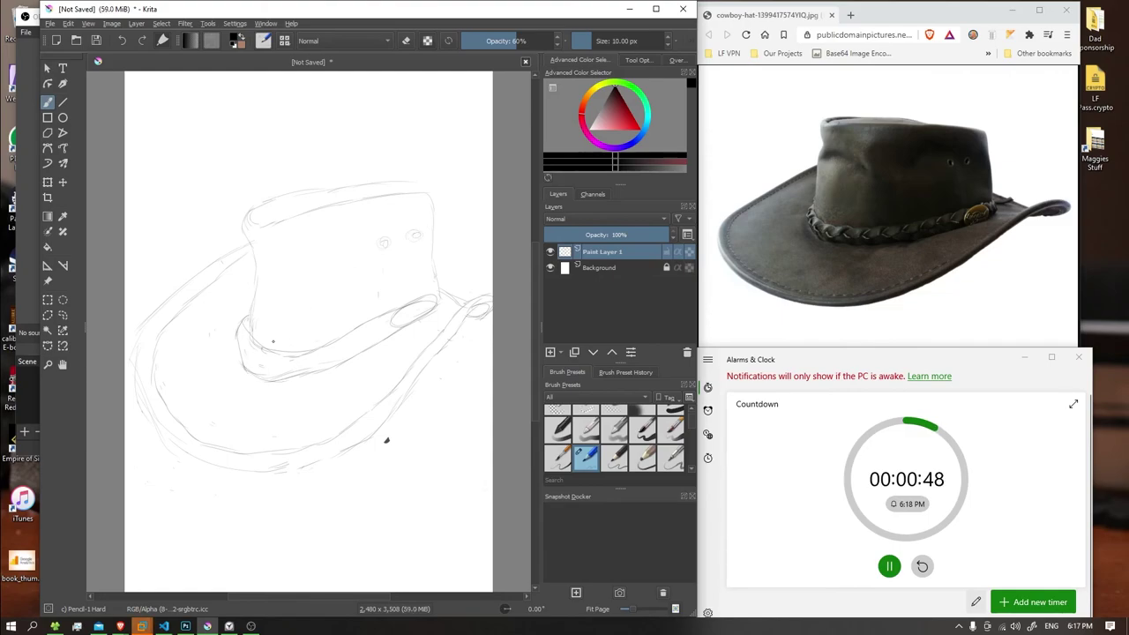
{"action": "left_click", "coordinate": [551, 410]}
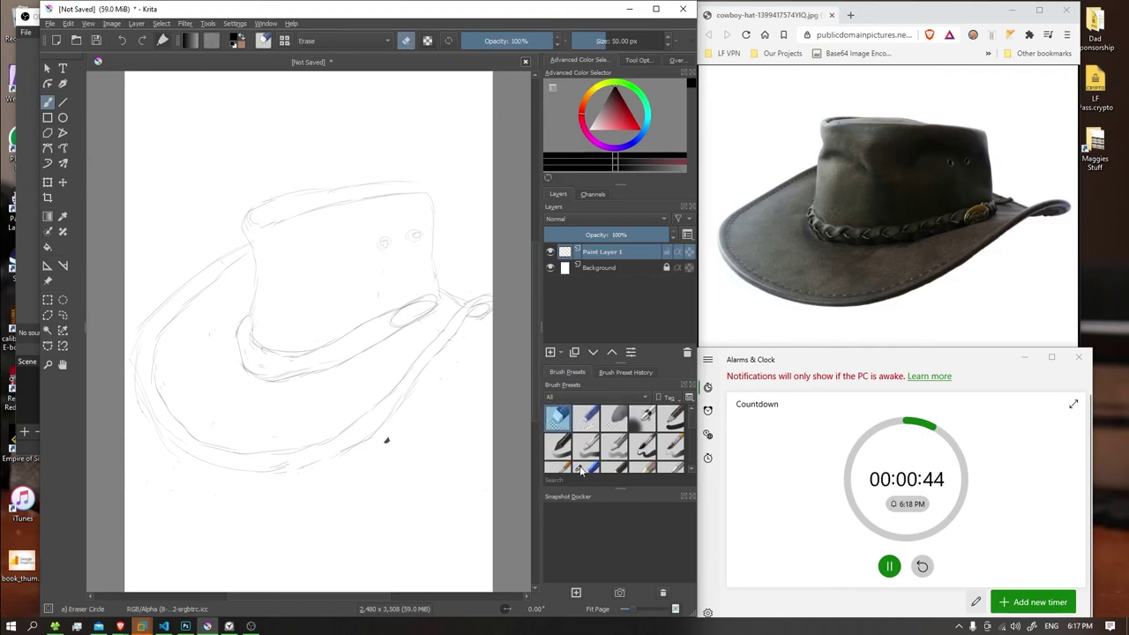
{"action": "key", "text": "e"}
{"action": "left_click_drag", "start_coordinate": [254, 305], "coordinate": [255, 339]}
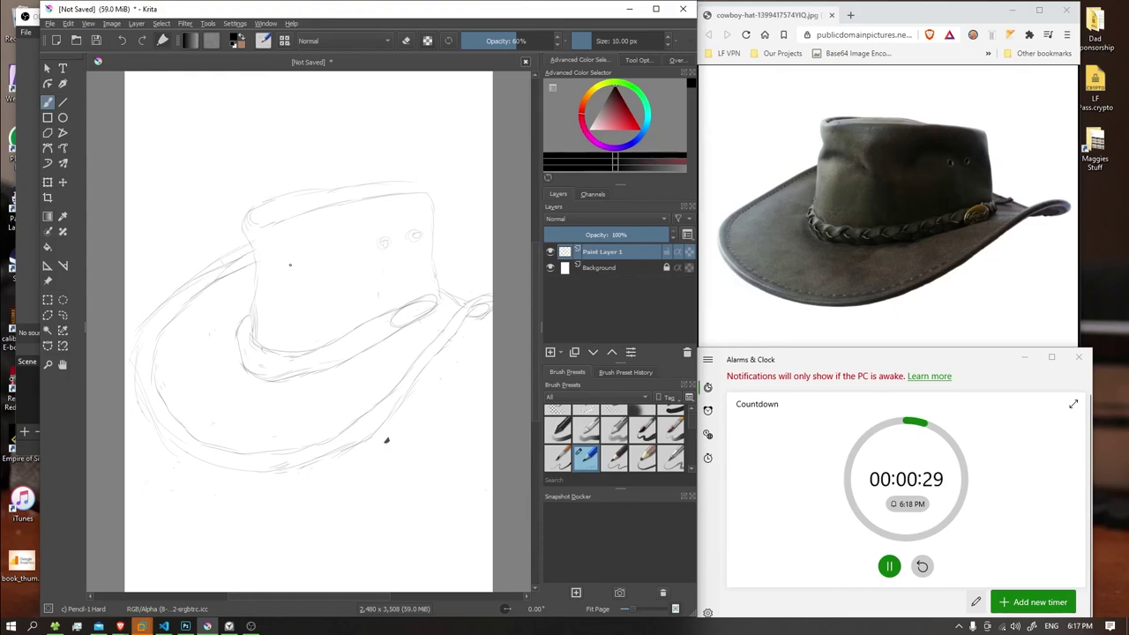
- Retrace the brim's bottom outline, curve the crown's right base into the brim, and erase the overlapping strokes there
{"action": "left_click", "coordinate": [553, 410]}
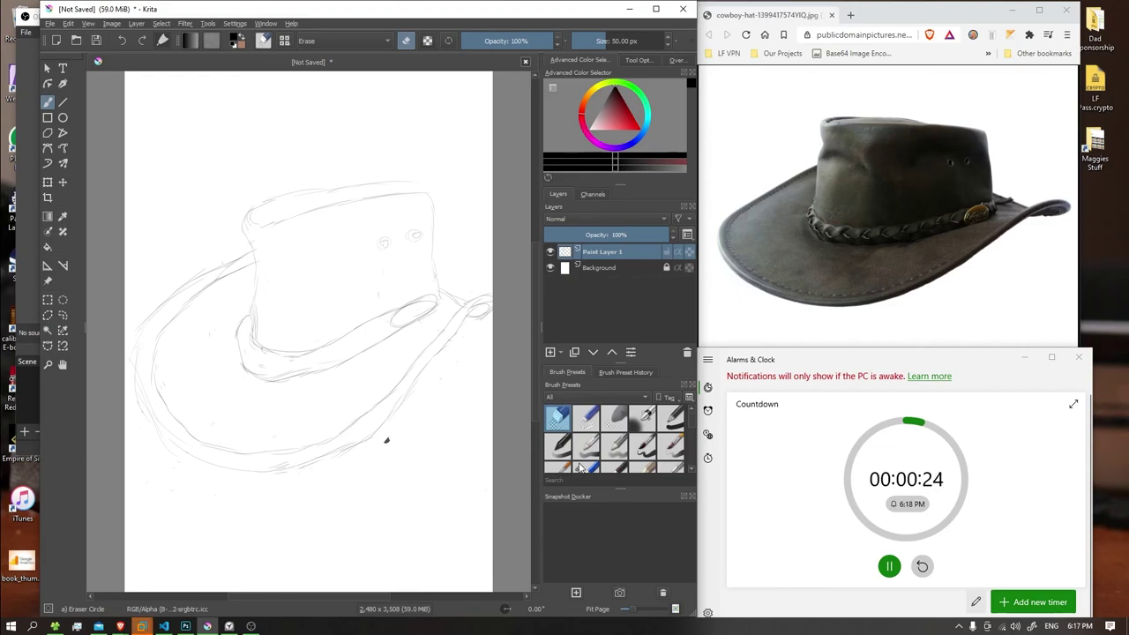
{"action": "key", "text": "e"}
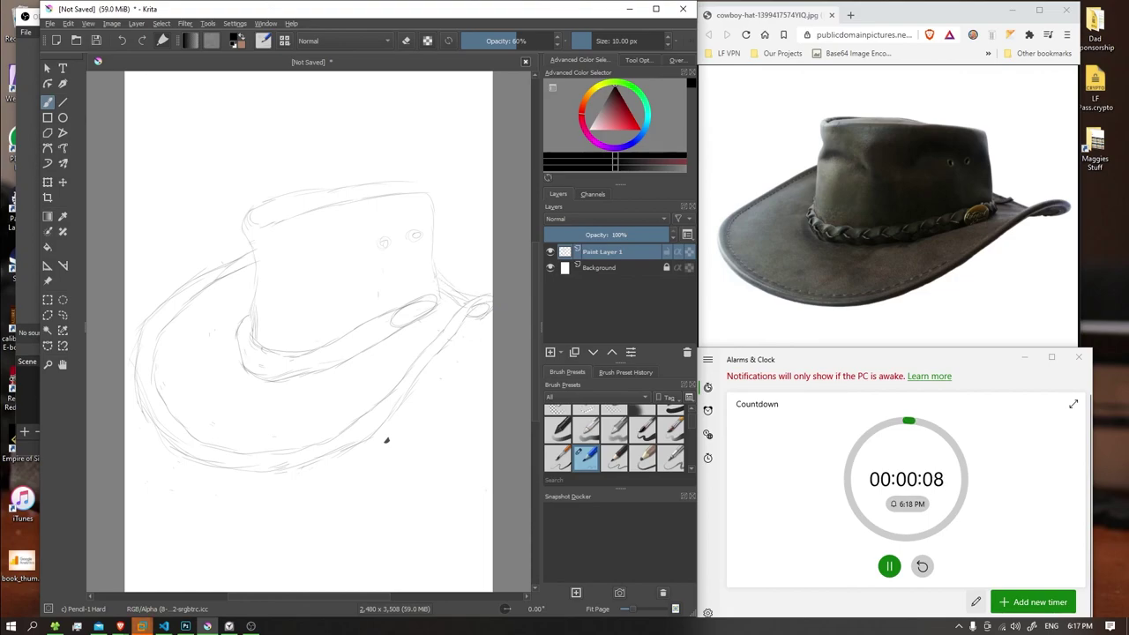
{"action": "left_click", "coordinate": [559, 410]}
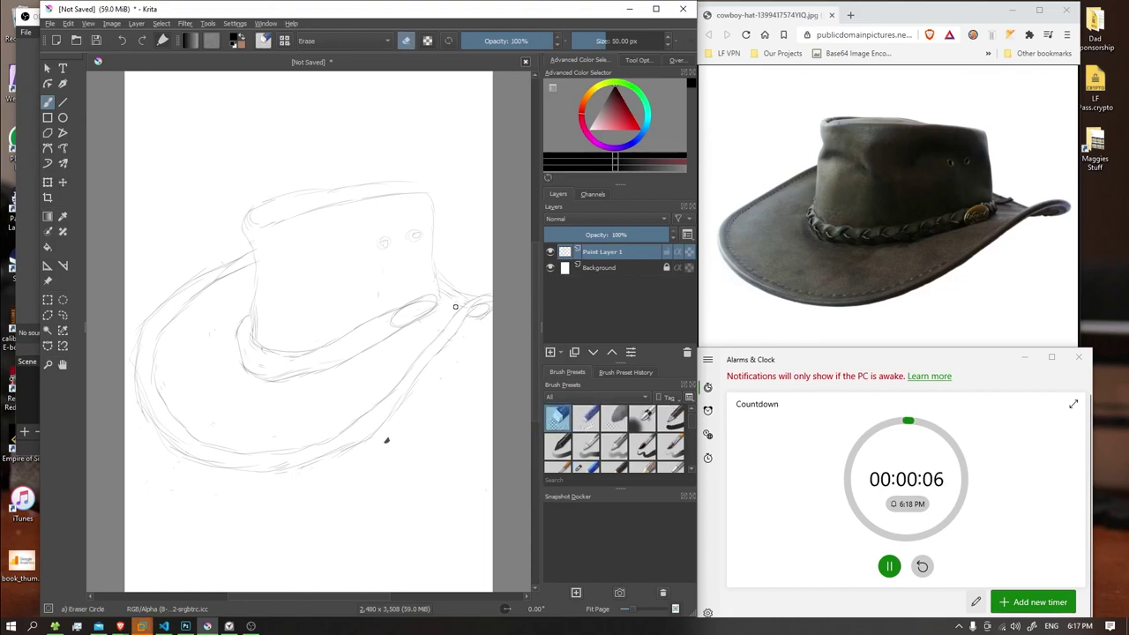
{"action": "left_click", "coordinate": [591, 465]}
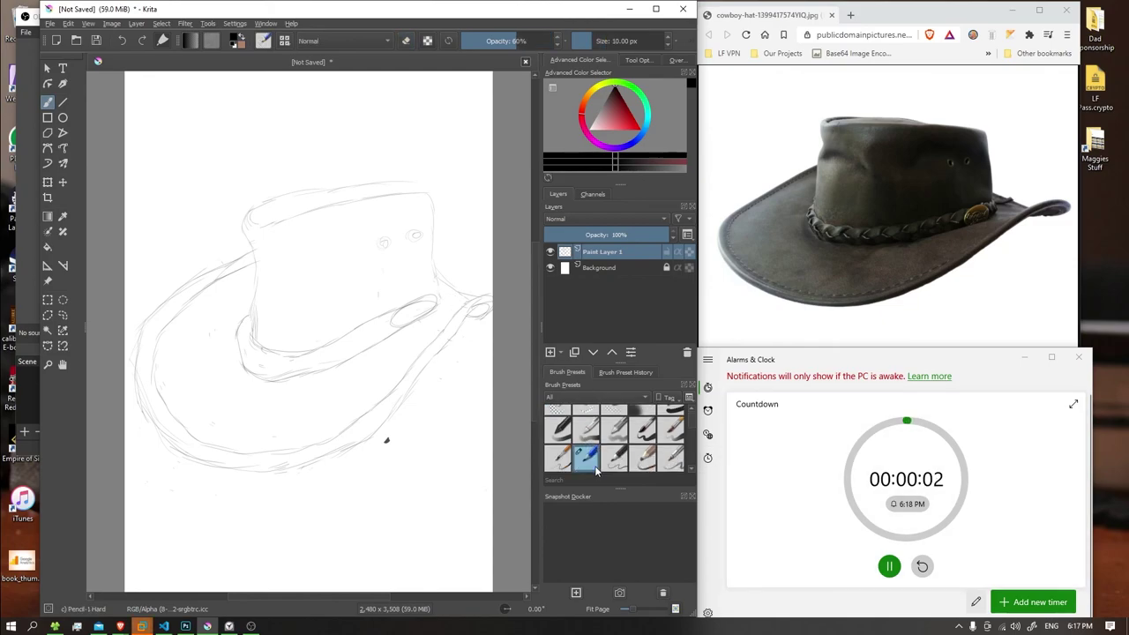